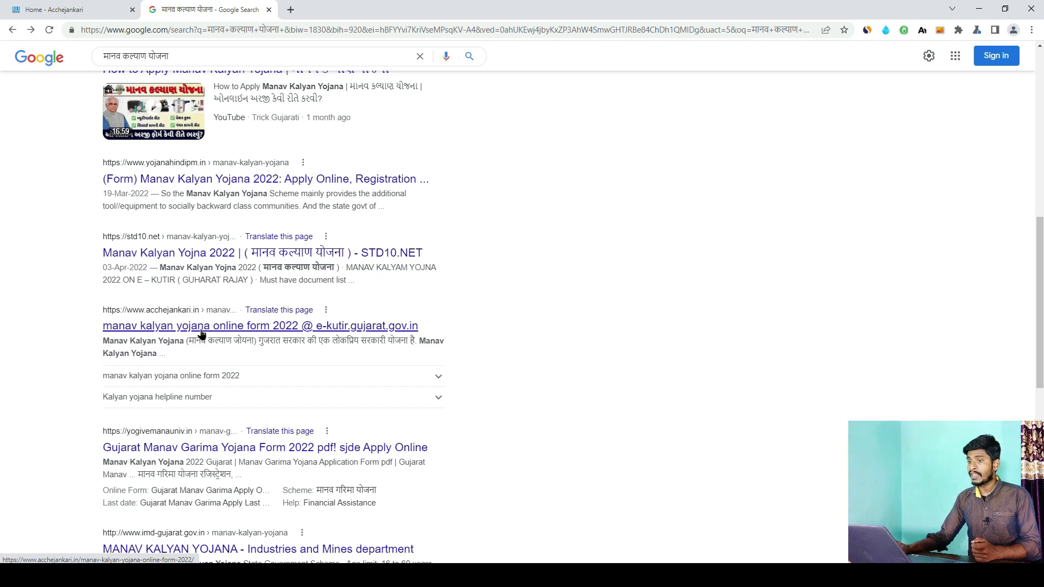
- Open the Manav Kalyan Yojana Online Form 2022 article on the Acchejankari site and examine the images used through Step 6
left_click(71, 9)
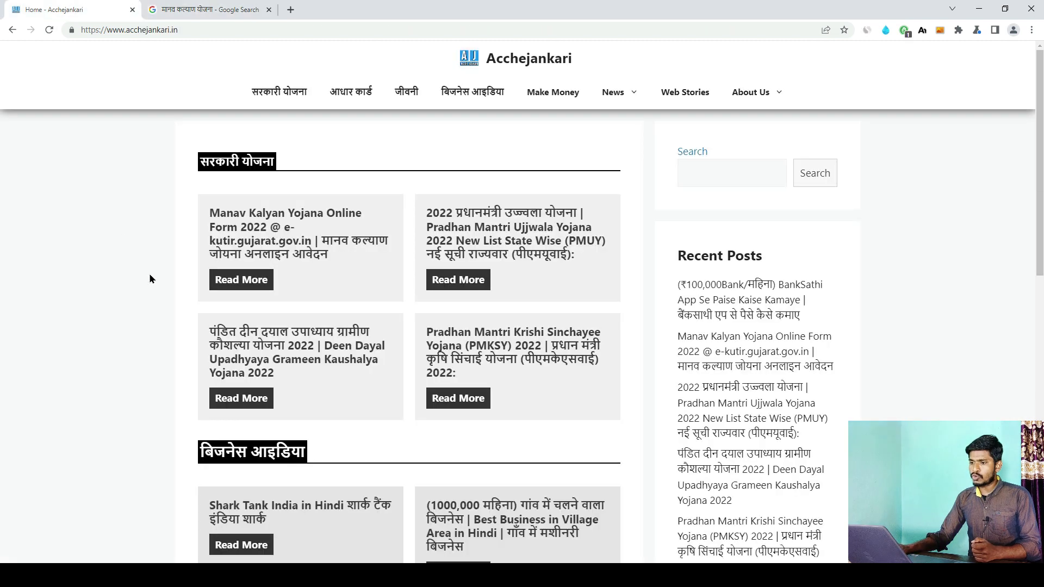
left_click(256, 286)
scroll(326, 262, "down", 2)
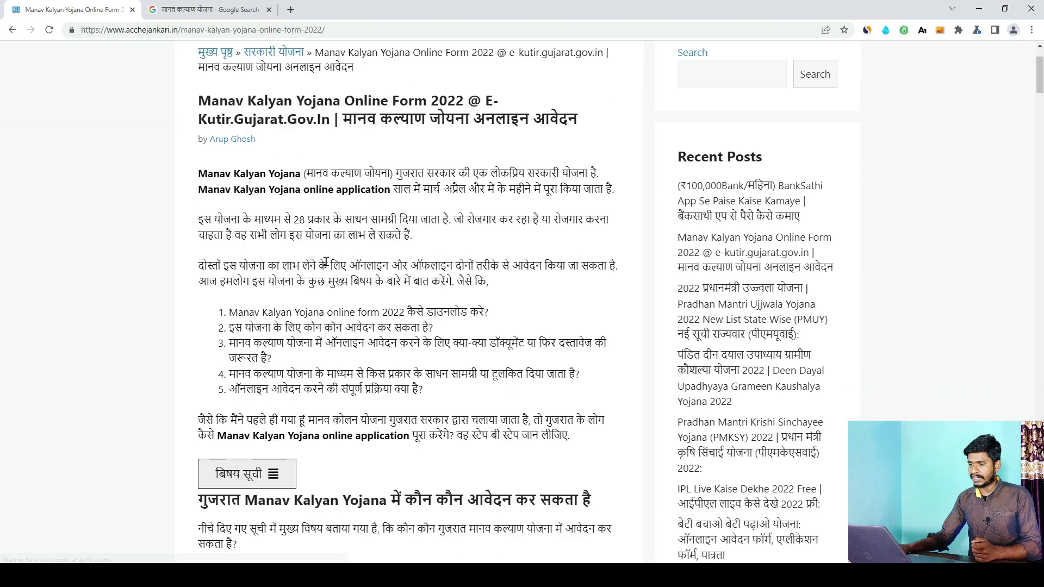
scroll(326, 262, "down", 10)
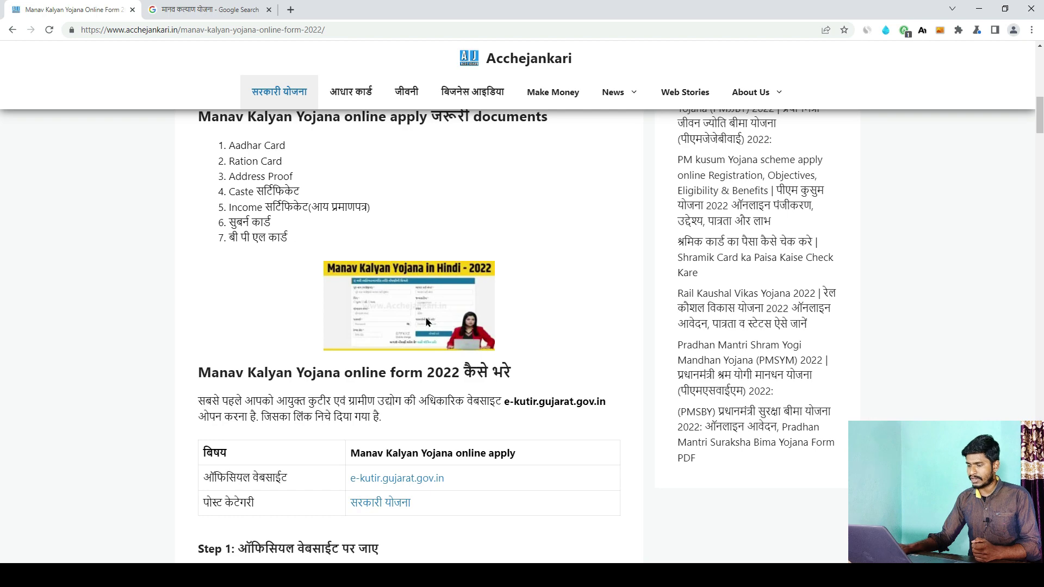
scroll(427, 322, "down", 4)
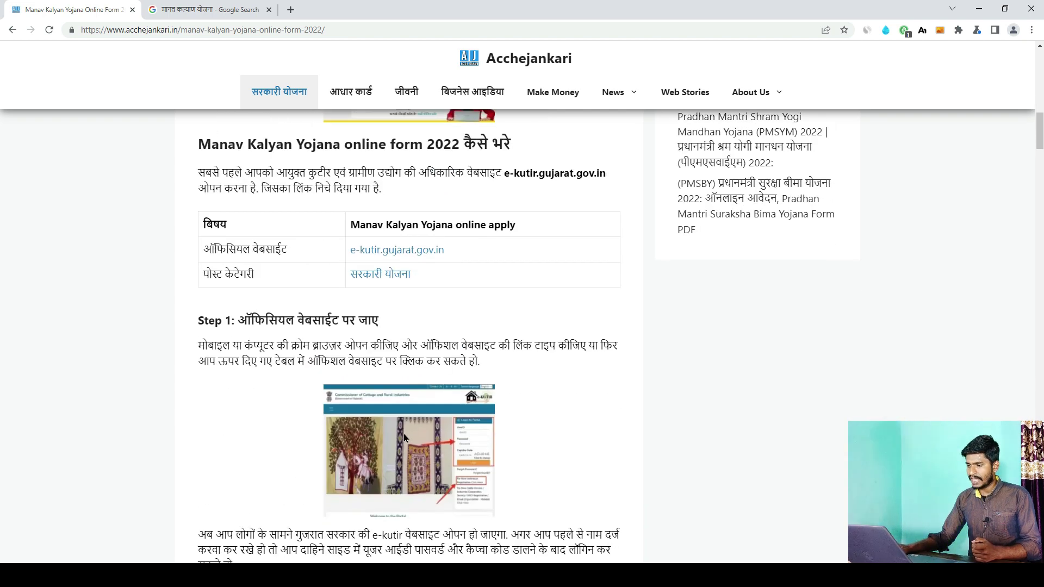
scroll(427, 438, "down", 1)
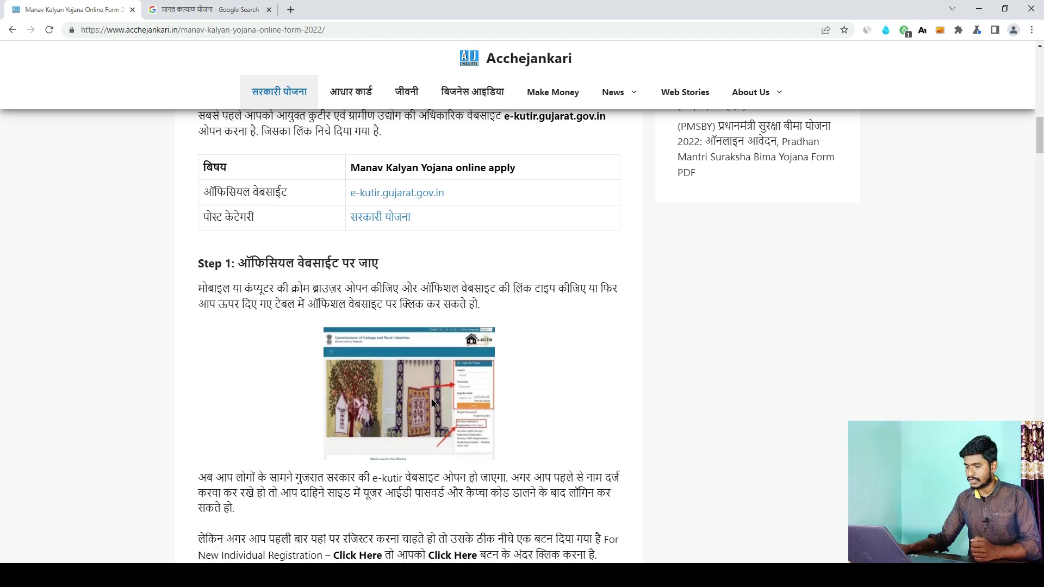
scroll(433, 402, "down", 5)
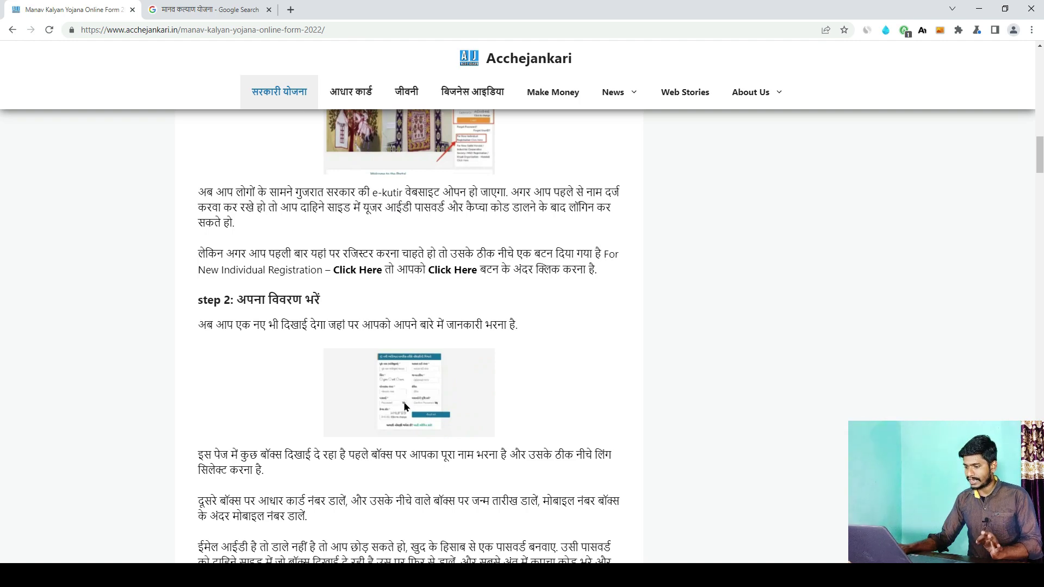
scroll(404, 407, "down", 7)
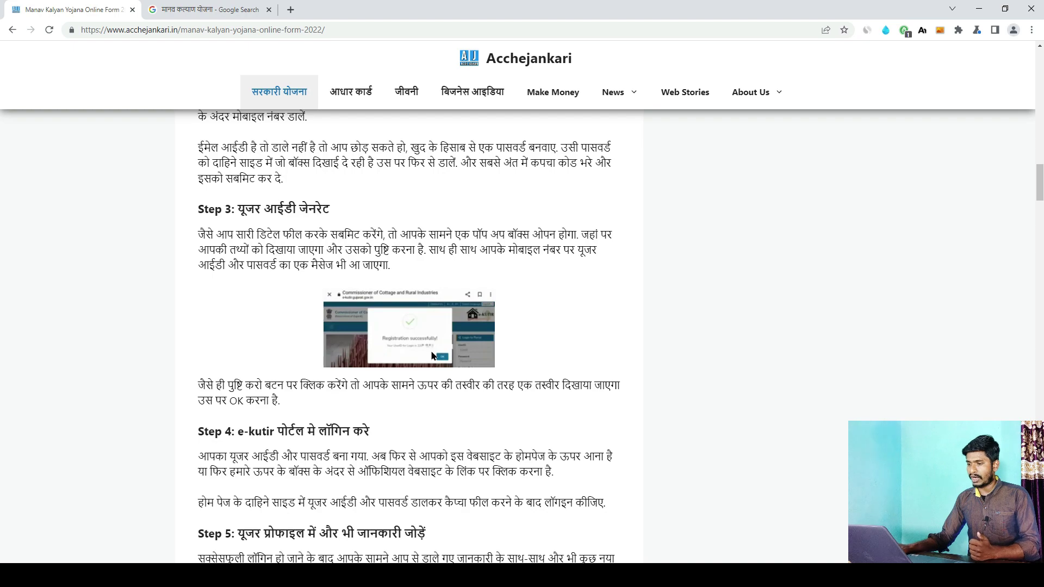
scroll(432, 356, "down", 11)
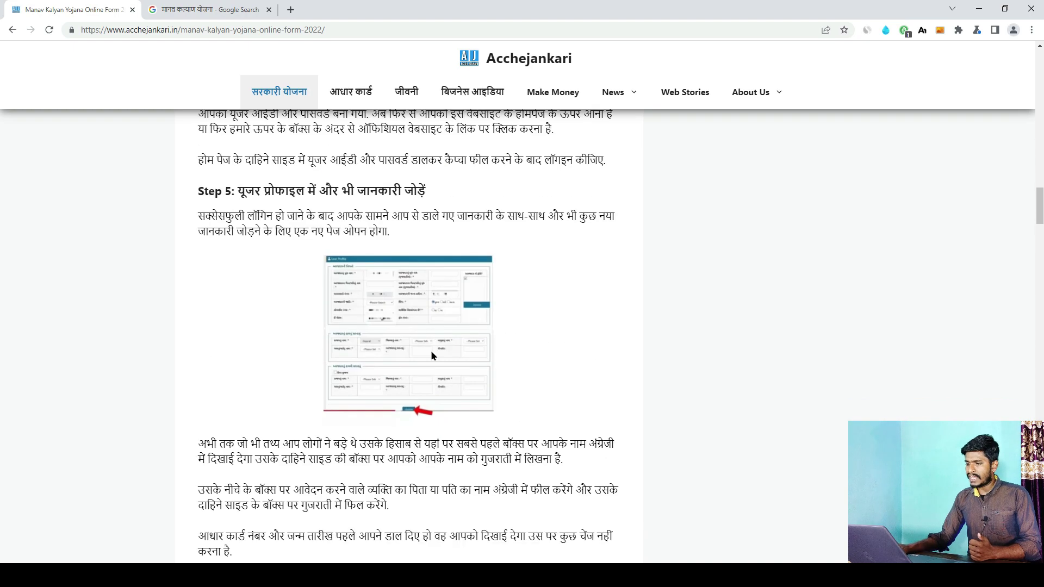
scroll(433, 356, "down", 5)
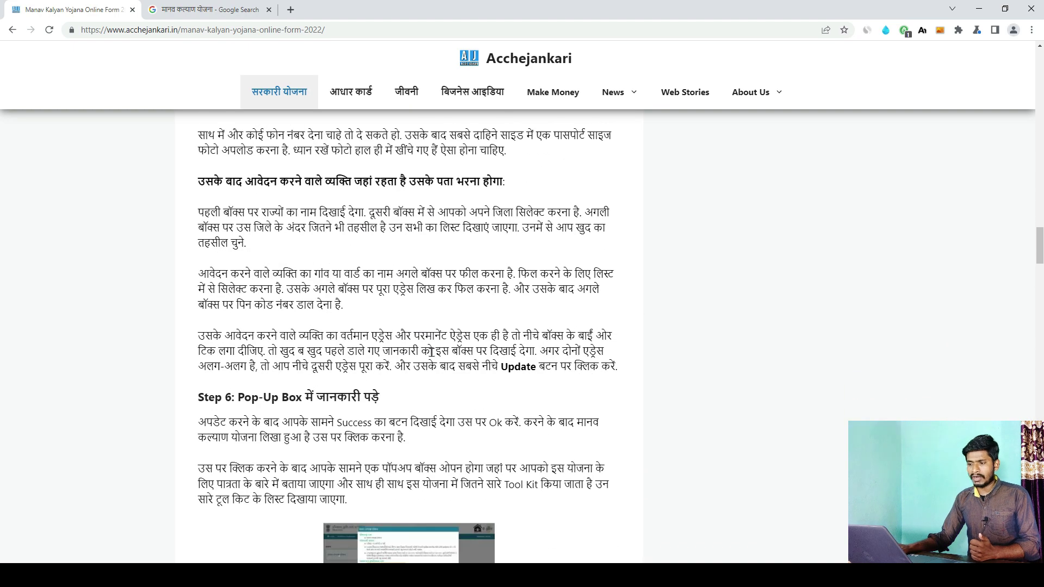
scroll(432, 351, "down", 4)
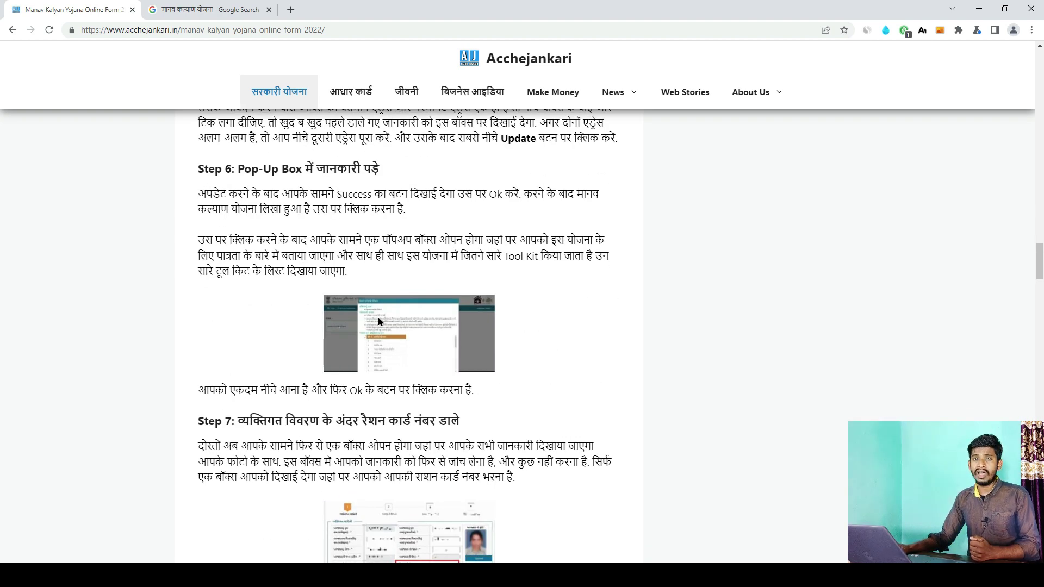
- Return to the मानव कल्याण योजना Google search, show its image results and examine the thumbnails and their source sites
left_click(209, 9)
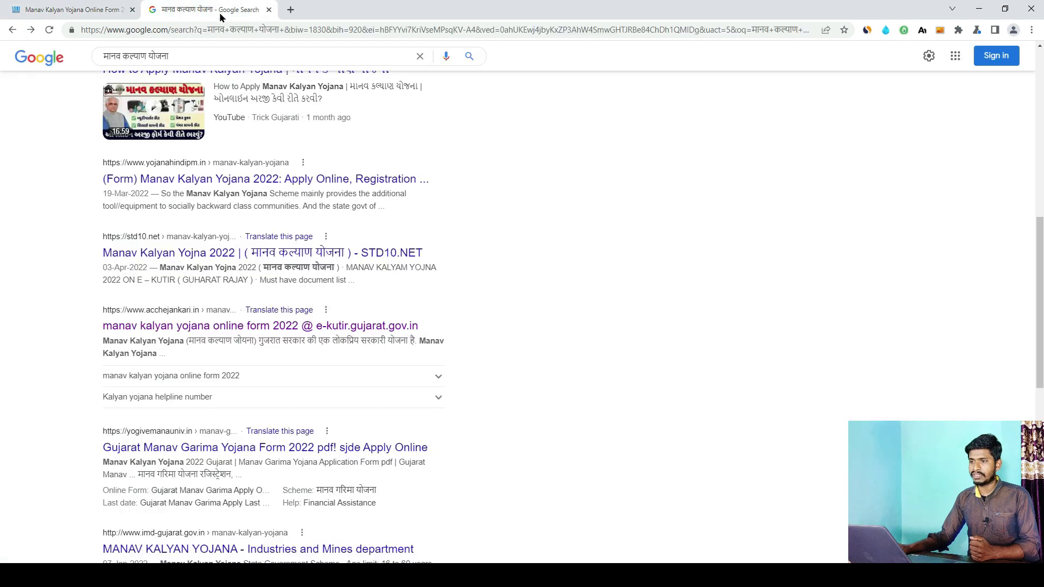
scroll(249, 291, "up", 10)
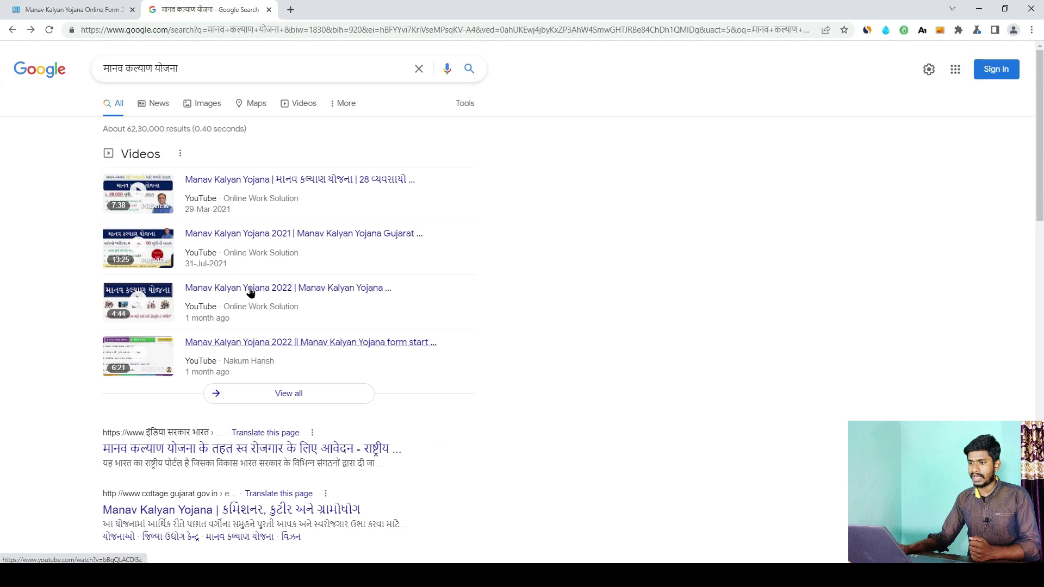
left_click(207, 108)
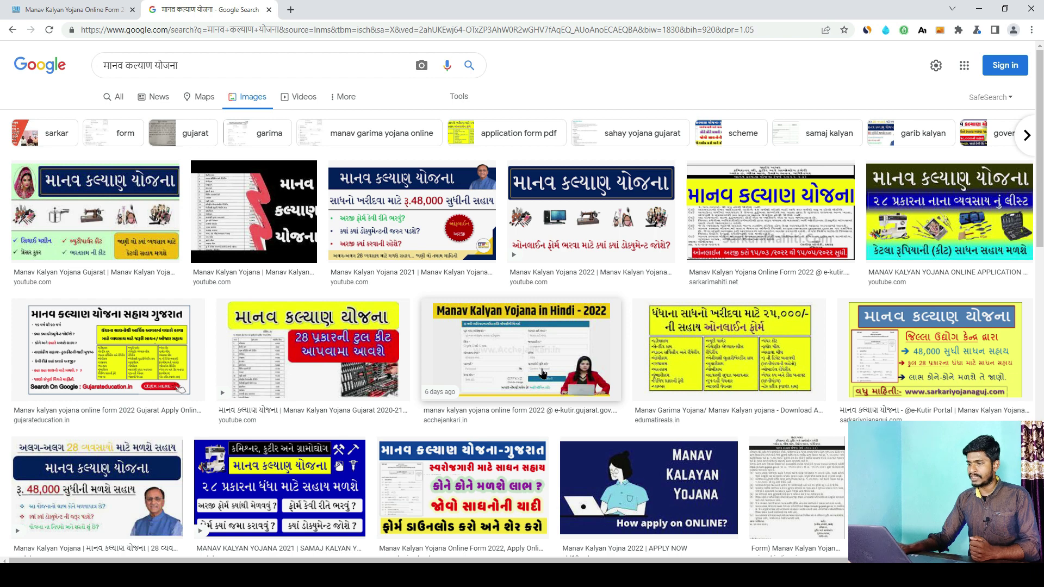
scroll(543, 370, "down", 4)
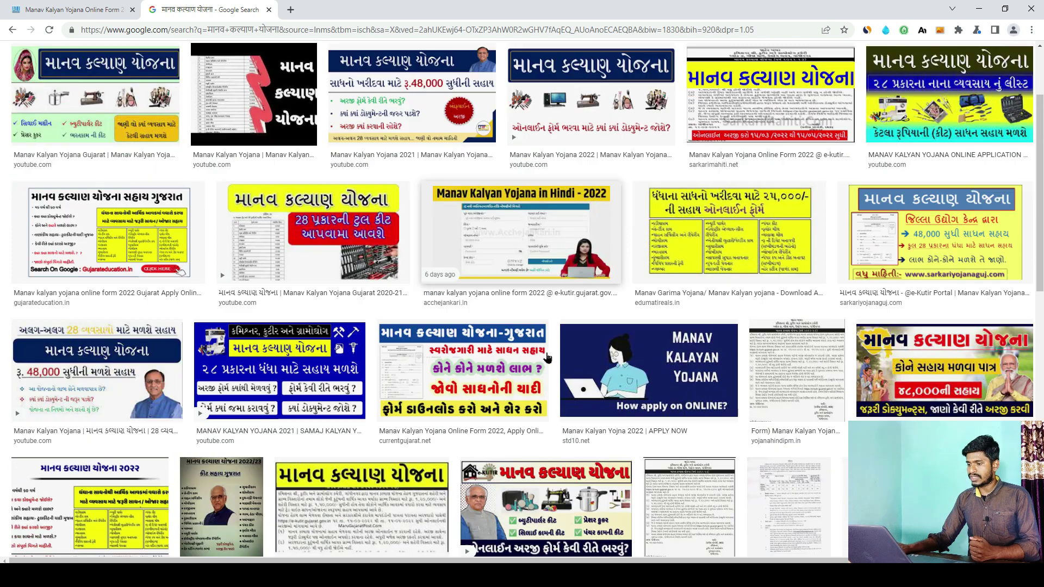
scroll(543, 347, "down", 1)
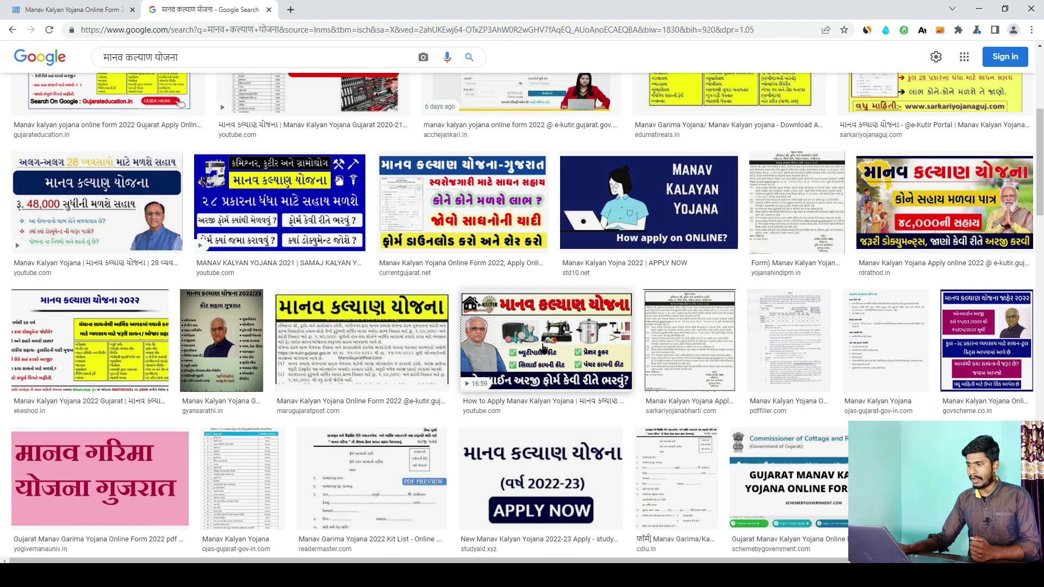
scroll(542, 348, "down", 5)
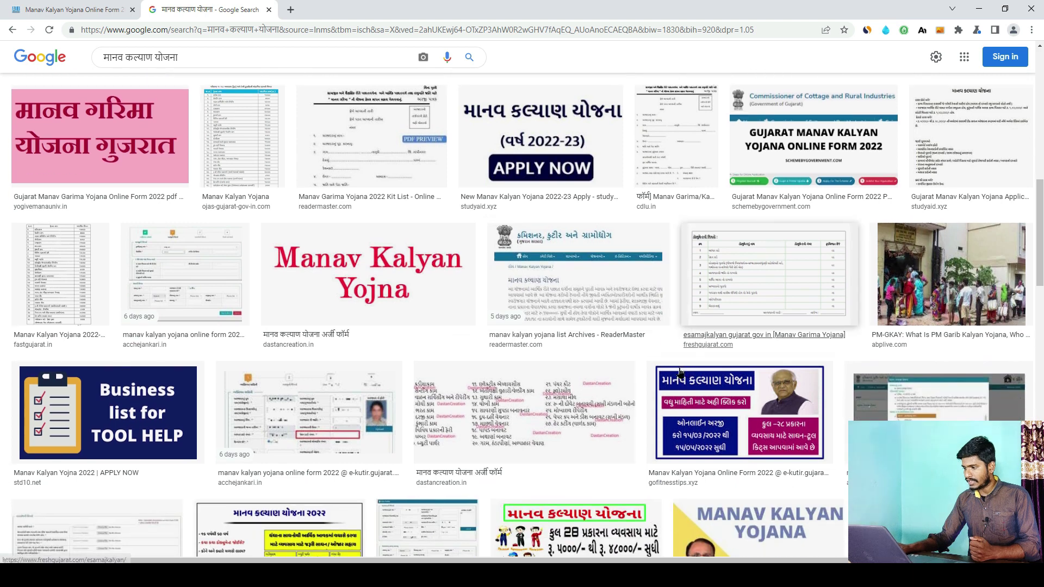
scroll(645, 356, "down", 1)
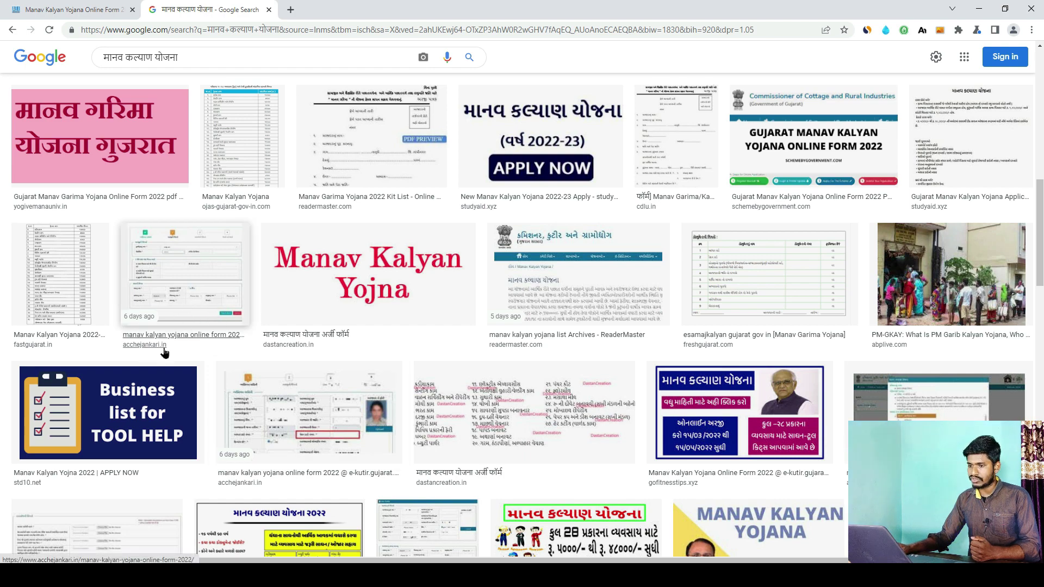
scroll(640, 376, "down", 1)
scroll(641, 376, "down", 3)
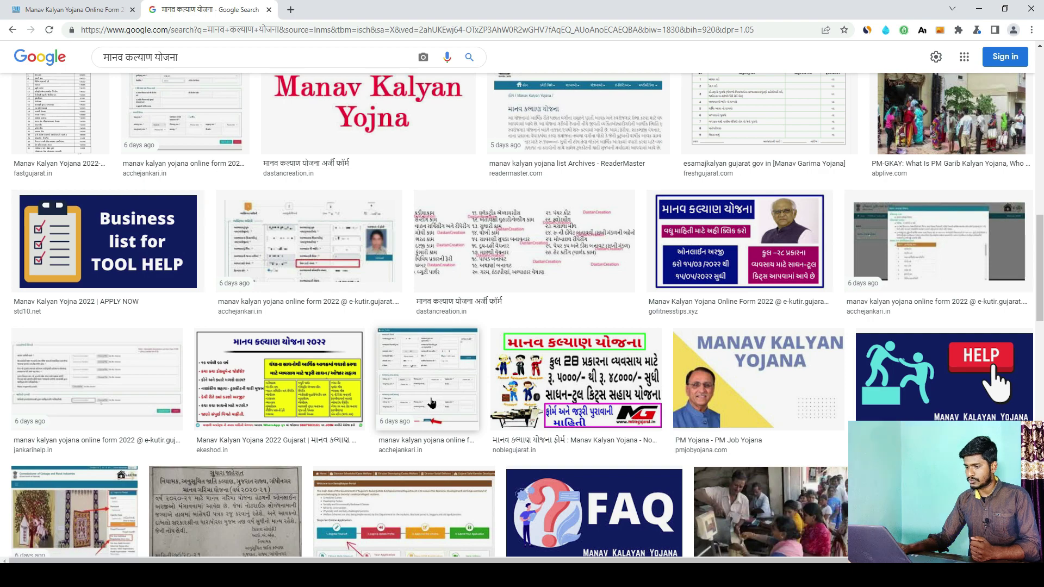
scroll(435, 392, "down", 3)
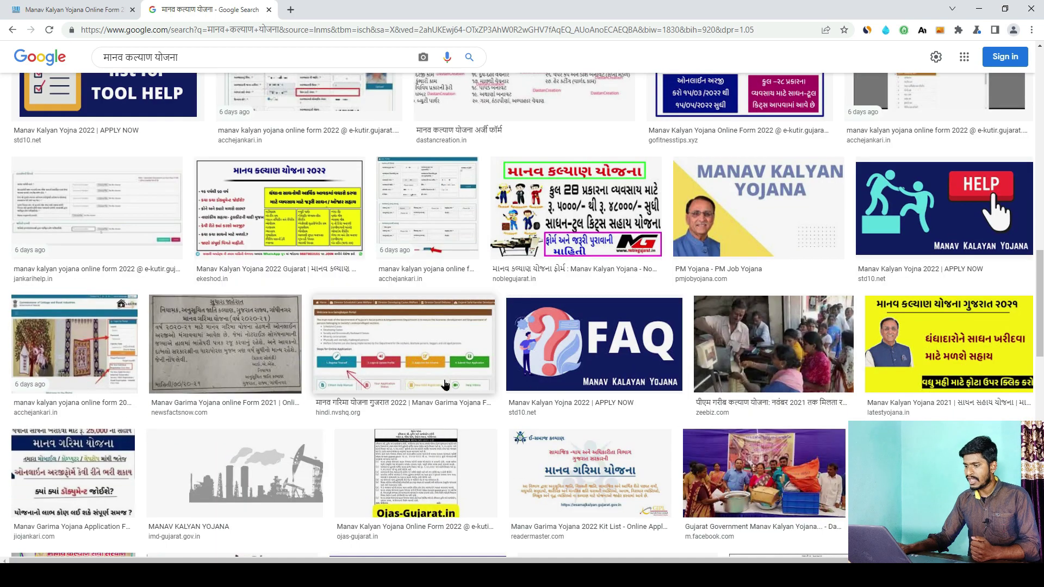
scroll(445, 385, "down", 4)
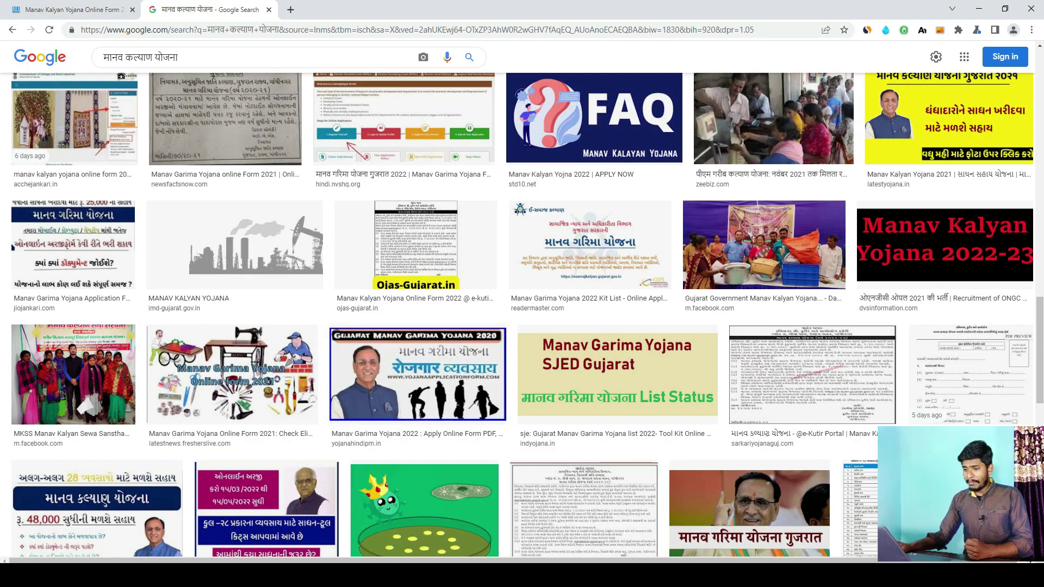
- Switch to Canva and create a new custom-size design of 1200 × 628 px
key("super+s")
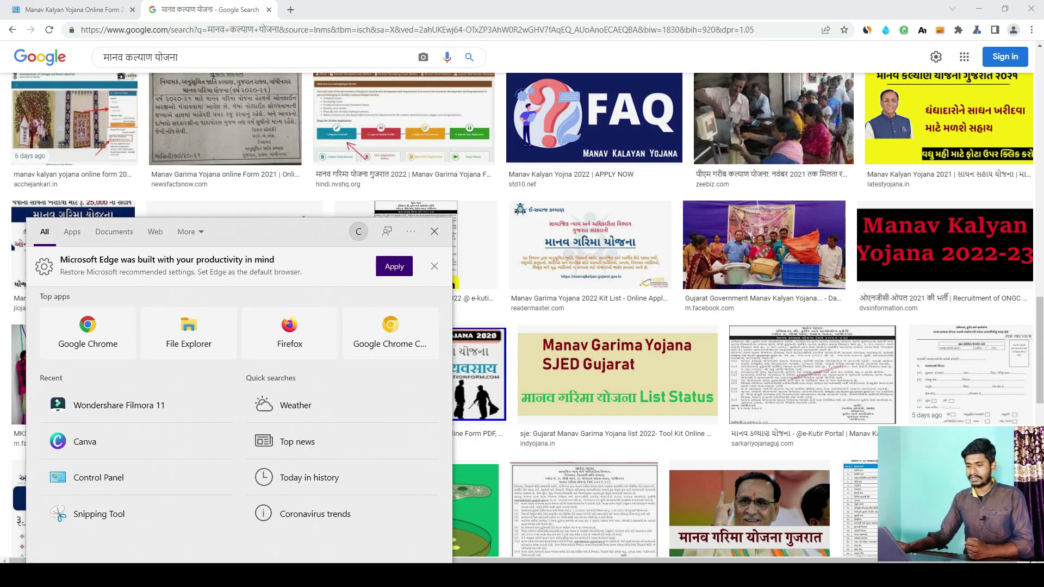
left_click(102, 443)
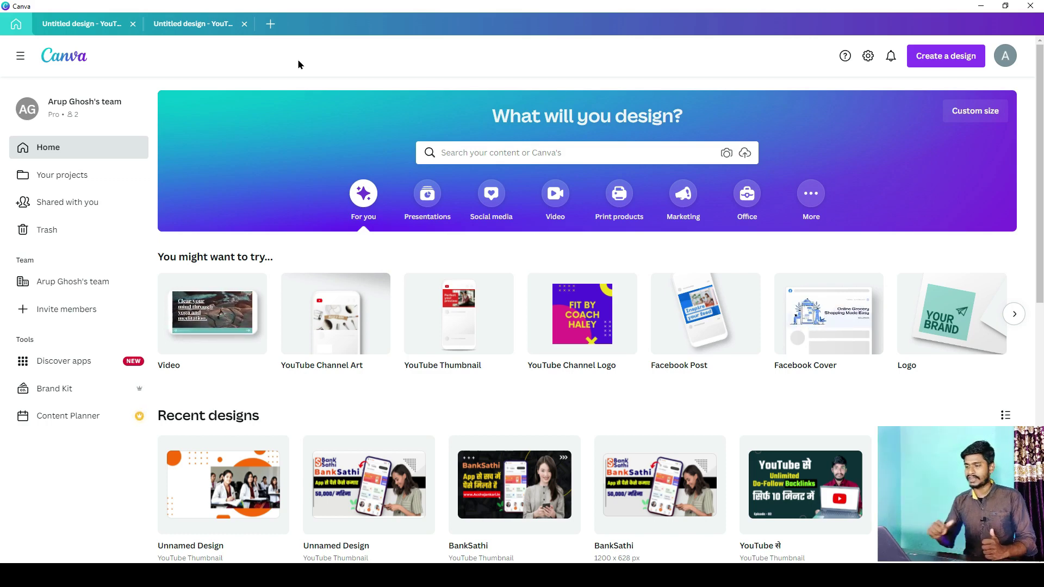
left_click(270, 24)
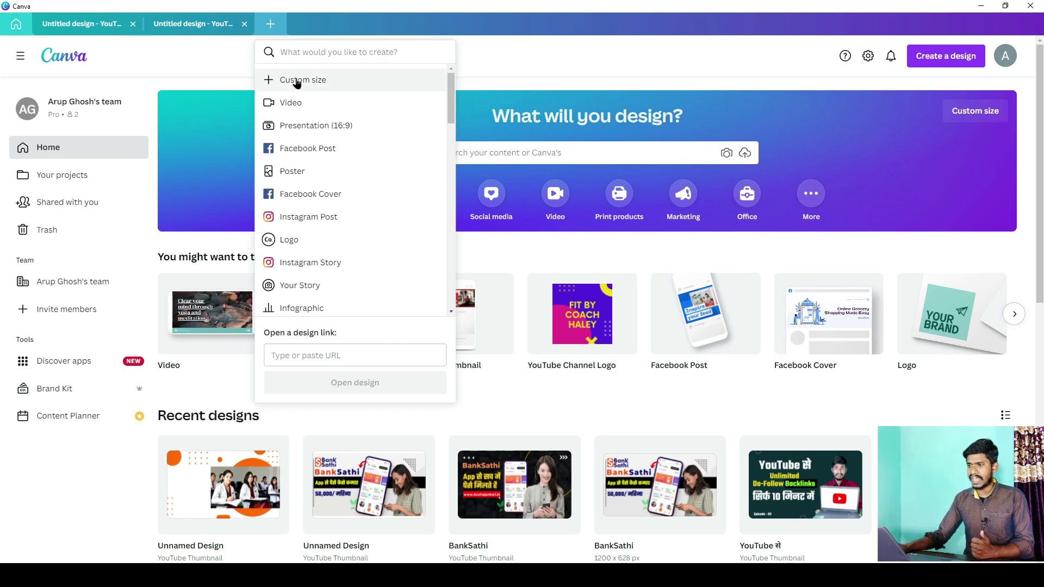
left_click(316, 81)
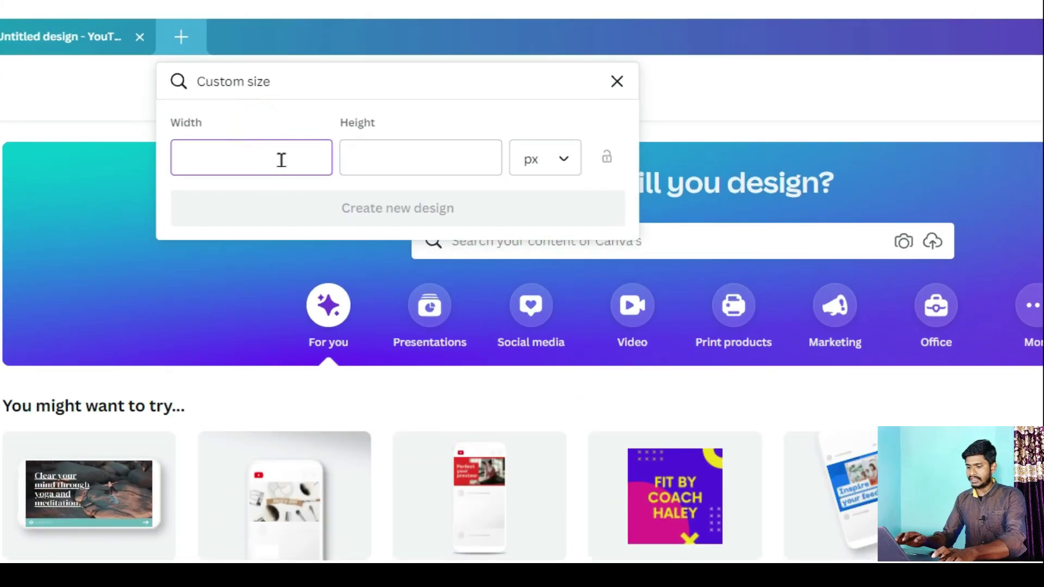
type("1200")
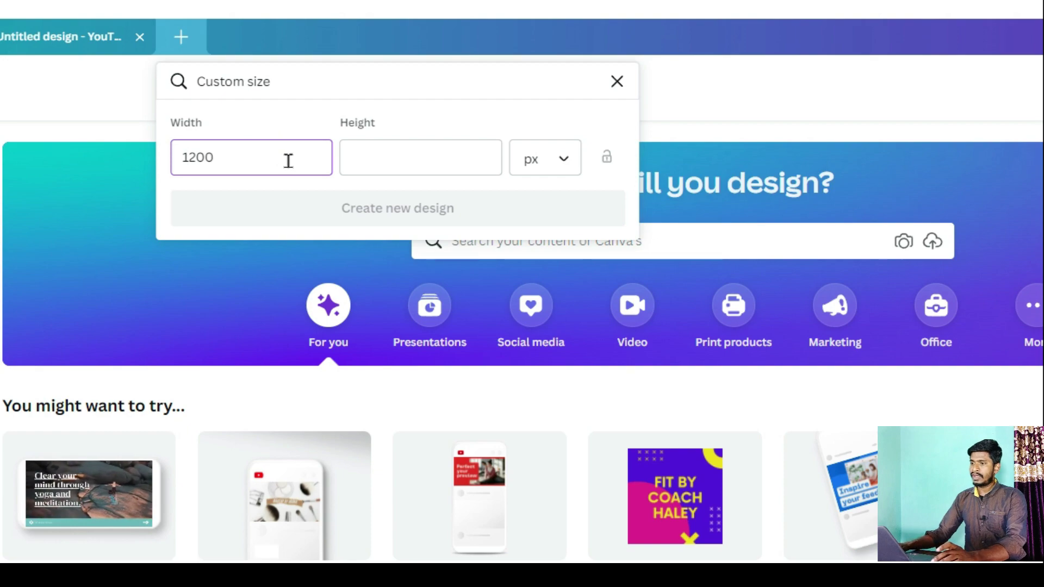
left_click(414, 169)
type("62")
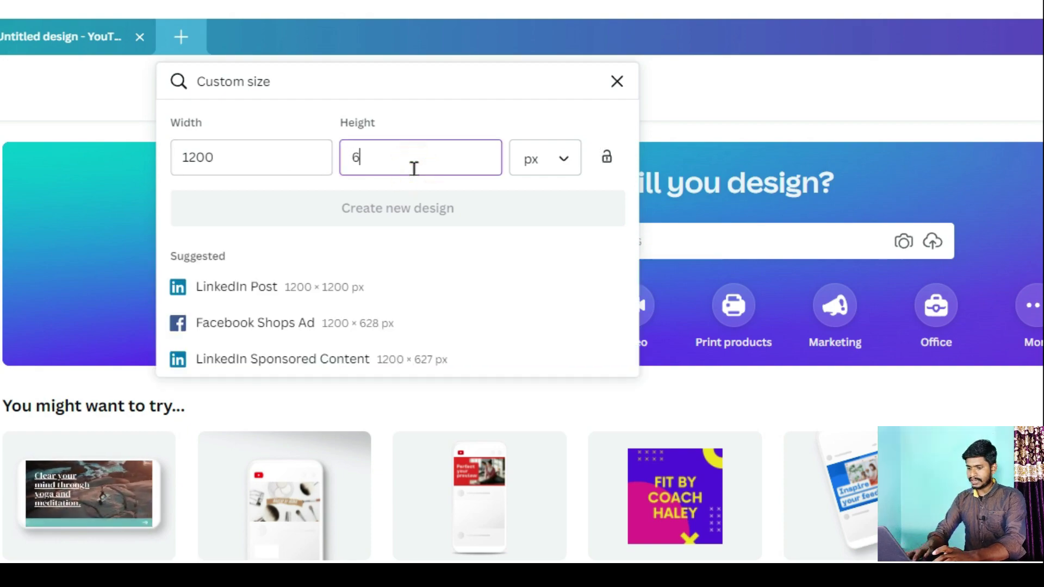
type("8")
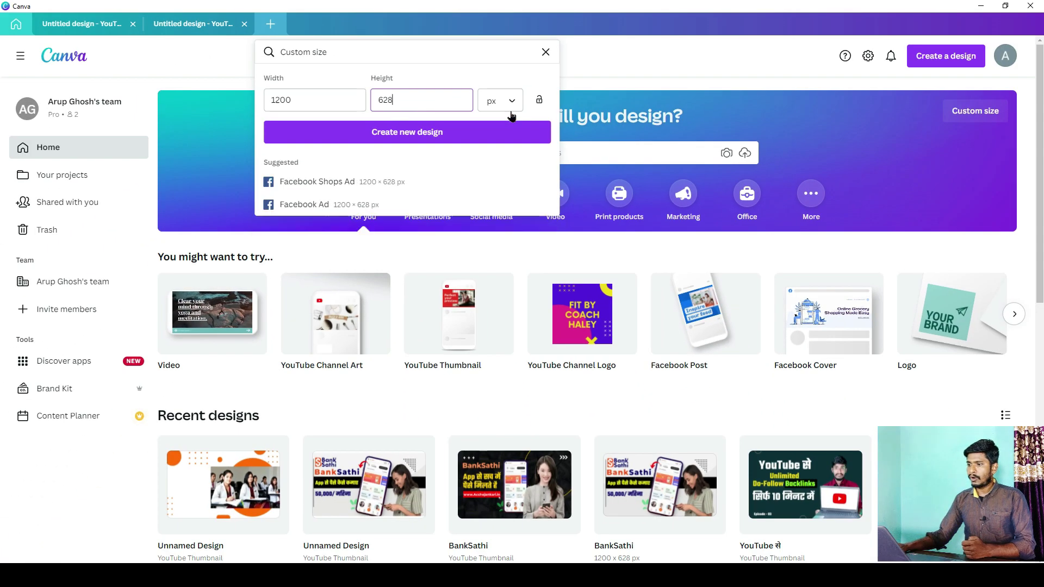
left_click(431, 132)
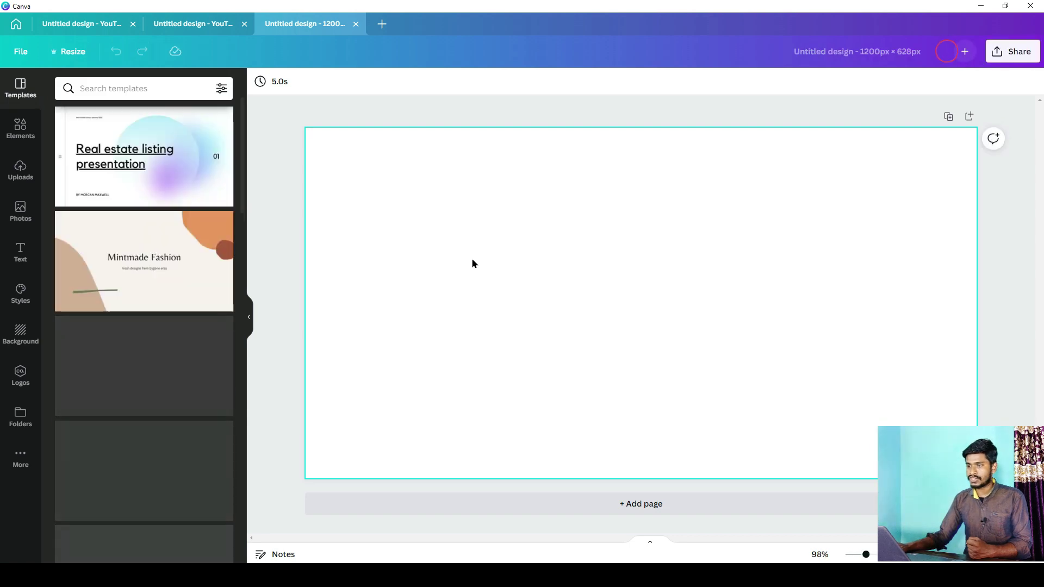
- Add the uploaded photo of the man pointing sideways to the blank design and apply the BG Remover effect to it
left_click(21, 170)
left_click(113, 220)
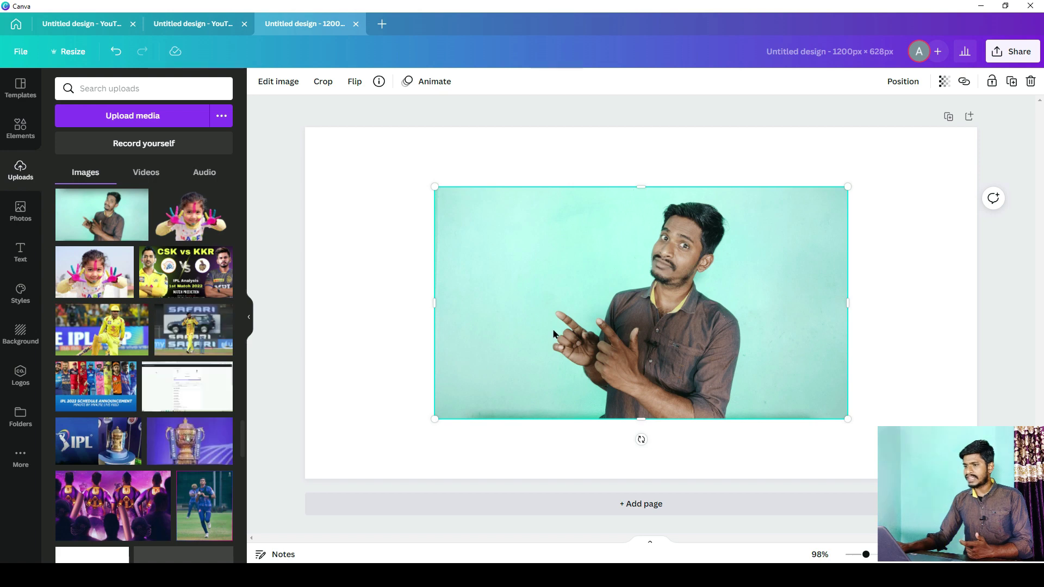
left_click(278, 81)
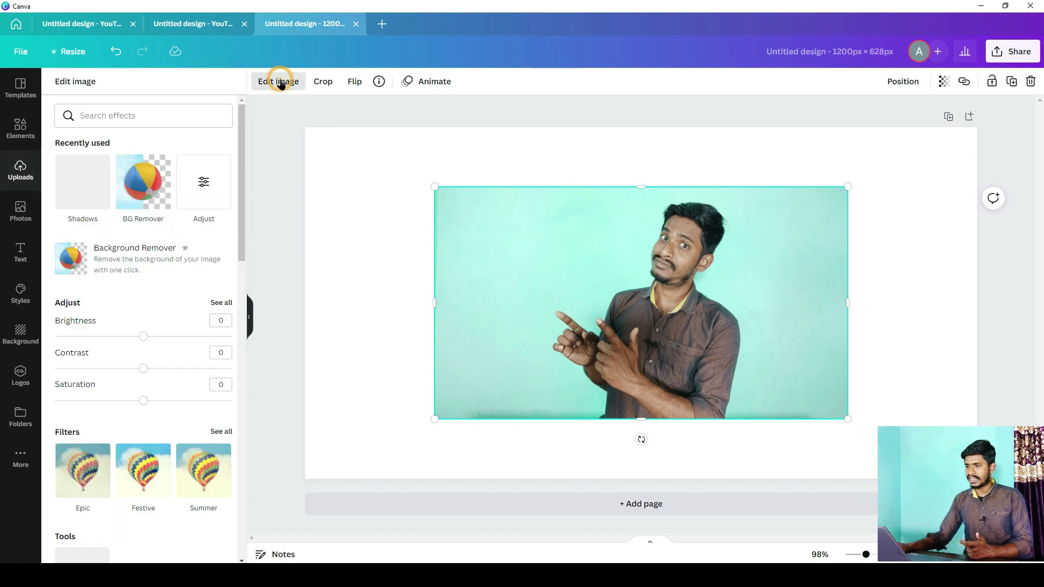
left_click(142, 192)
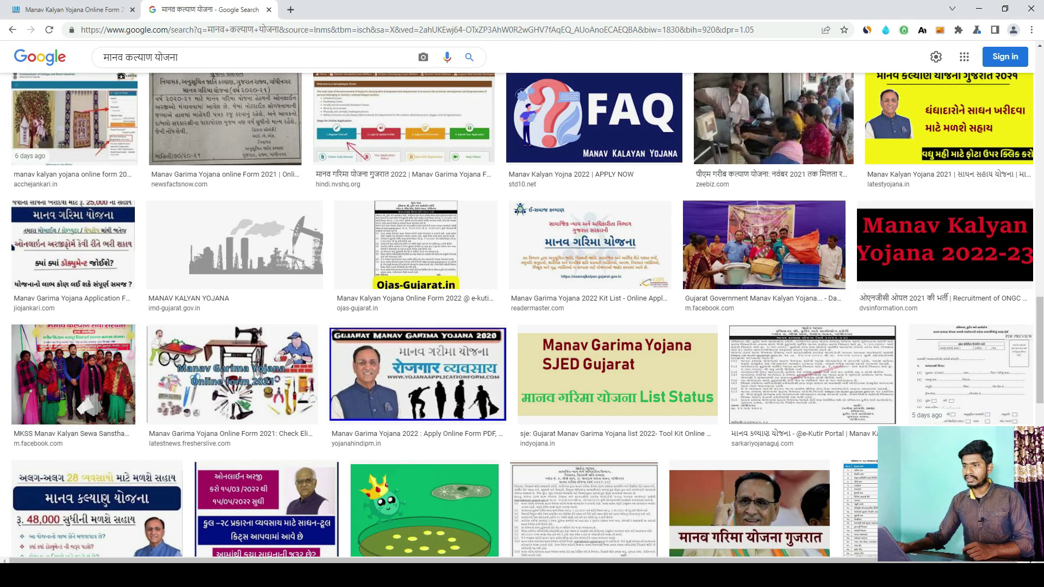
- Search Google for "stickermule trace" in a new browser window, open Sticker Mule's Trace background remover and sign in with the Google account
key("ctrl+n")
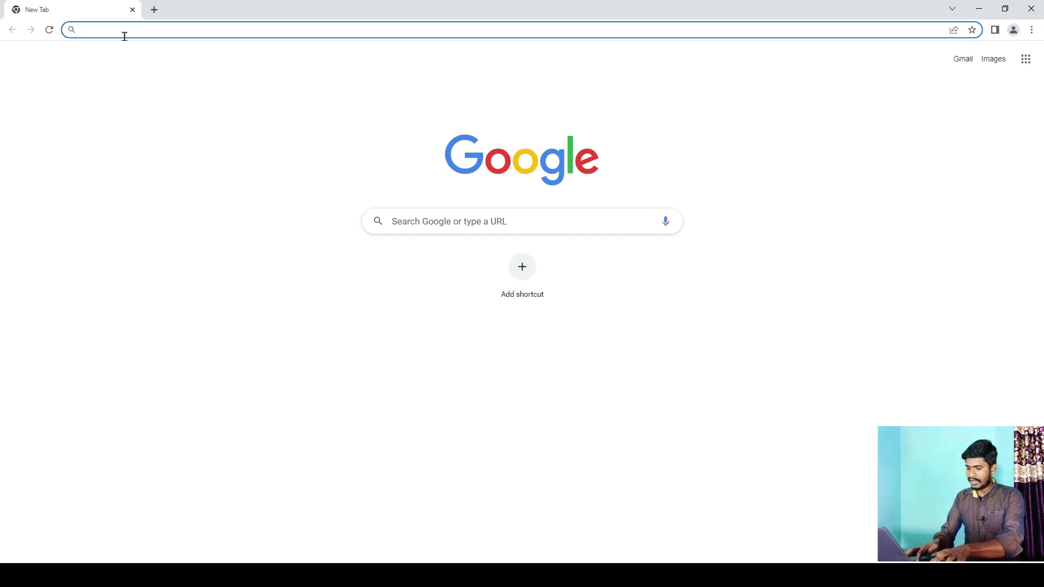
type("stick")
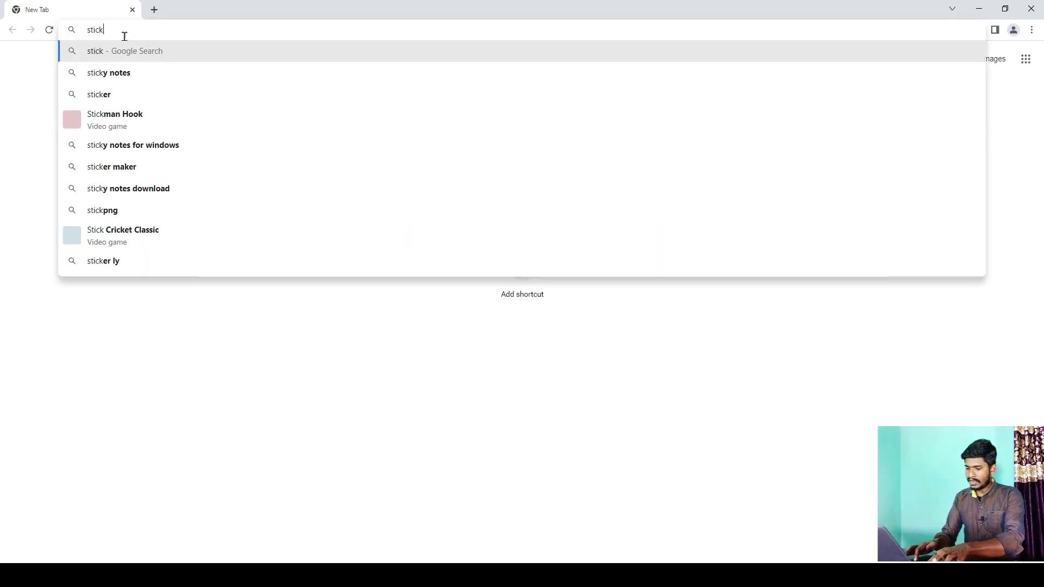
type("ermul")
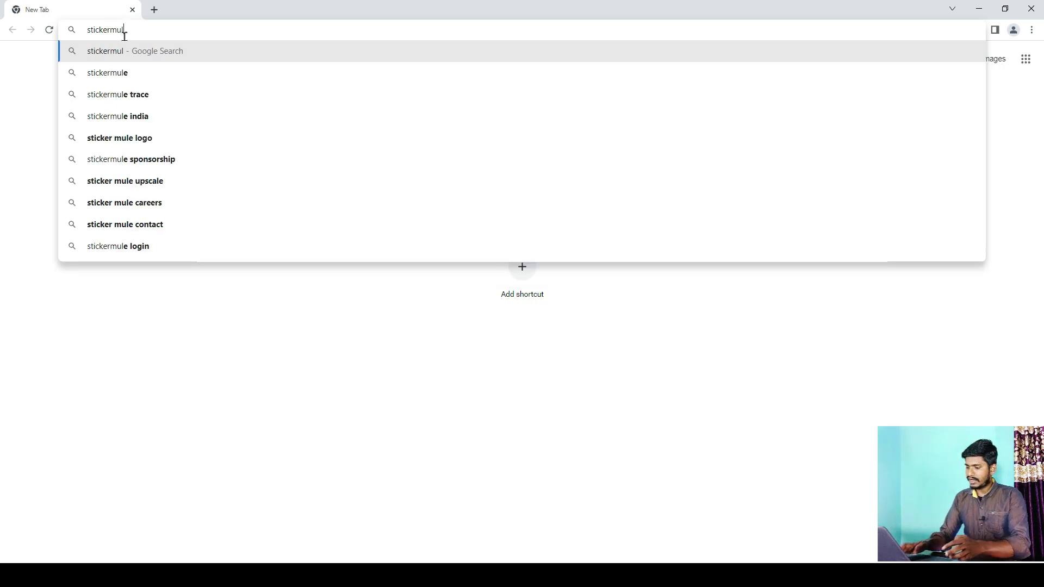
type("e trace")
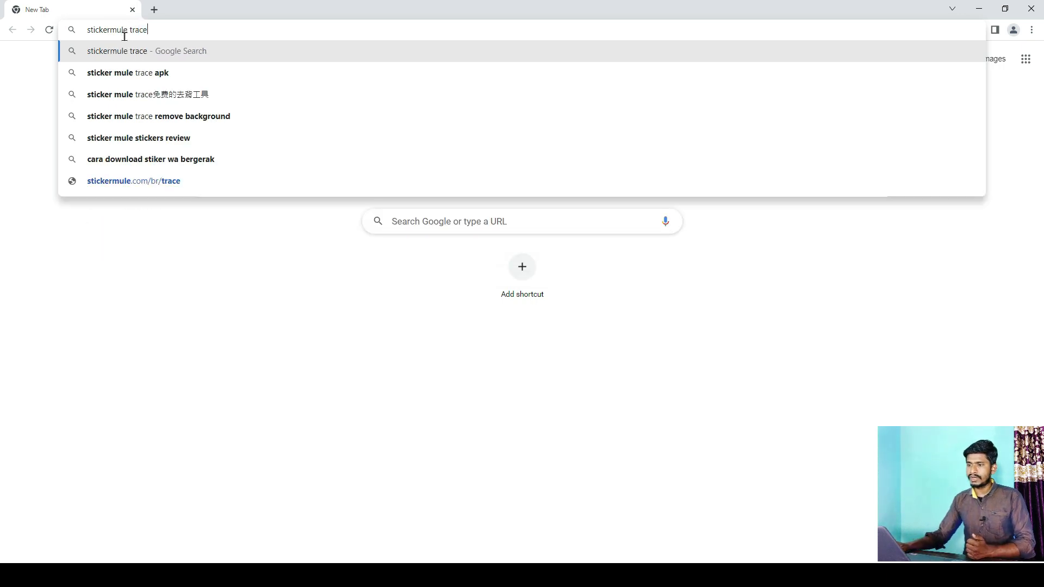
key("Return")
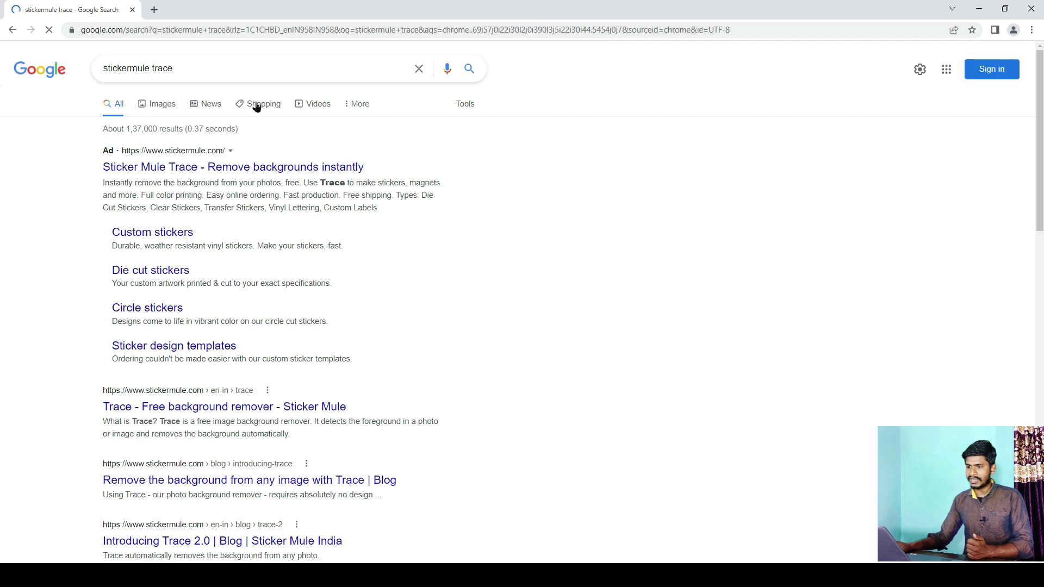
scroll(228, 201, "down", 1)
scroll(227, 202, "down", 3)
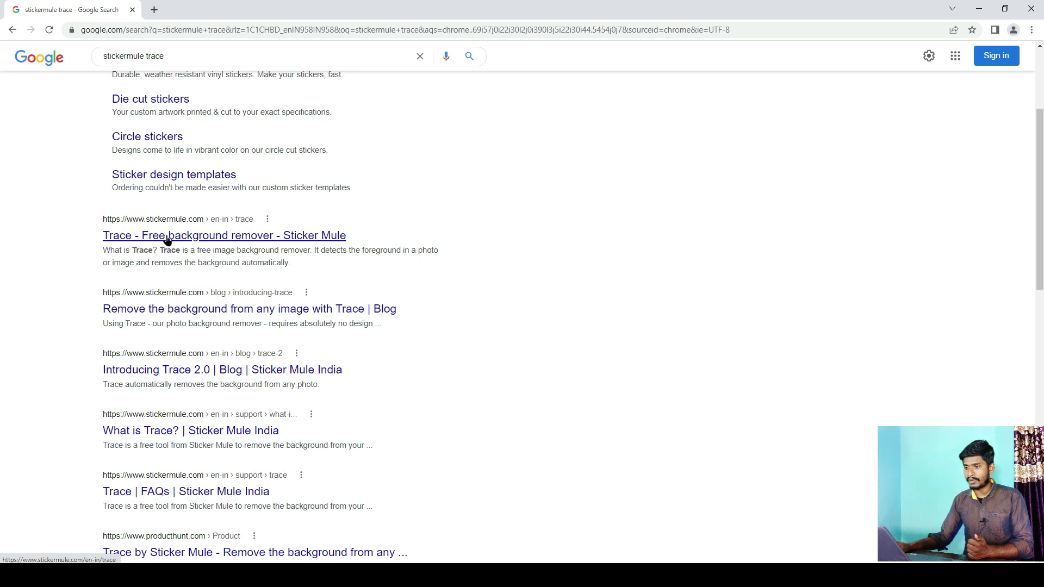
left_click(251, 241)
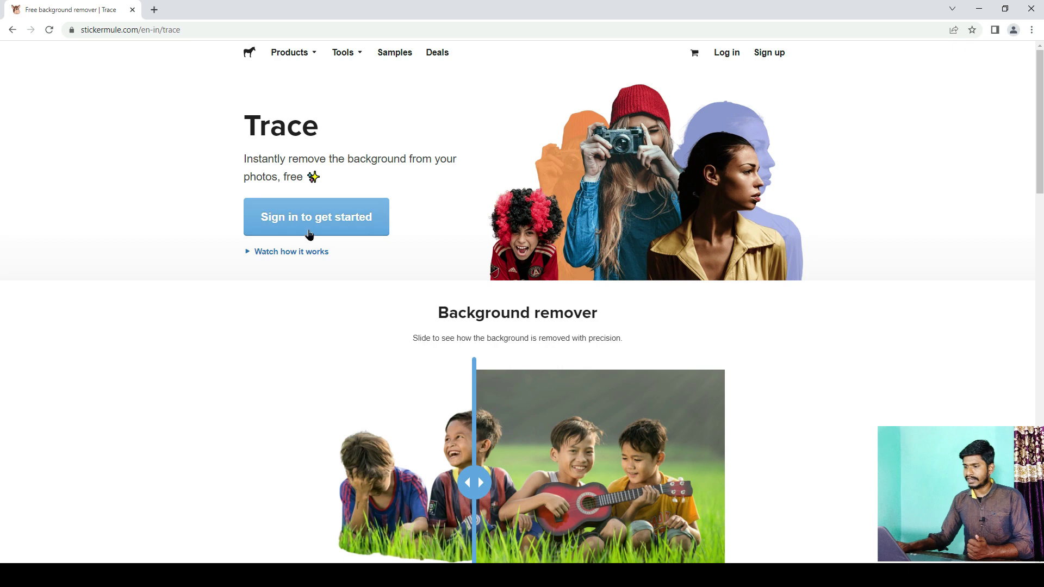
left_click(338, 227)
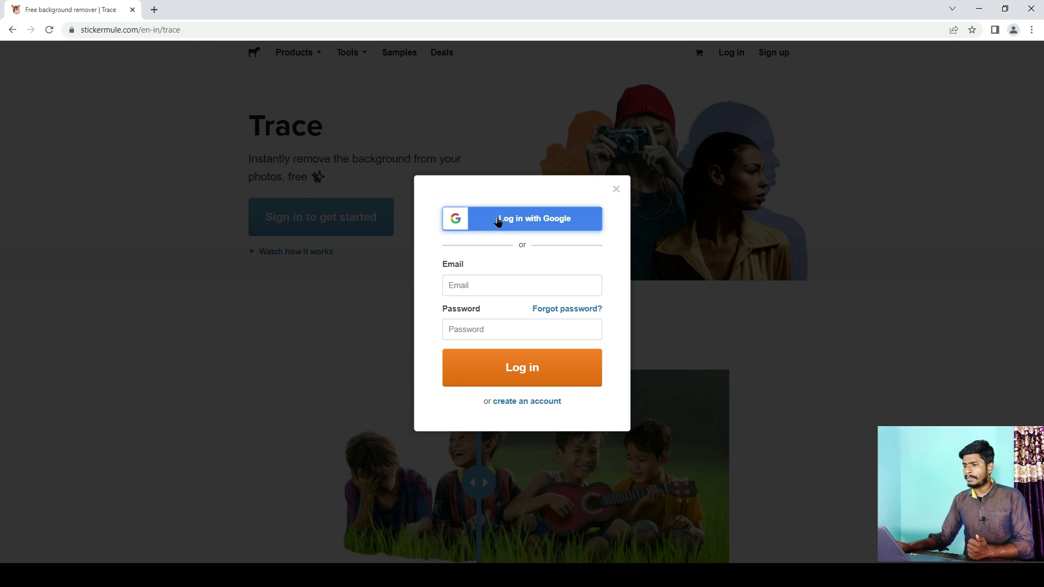
left_click(570, 222)
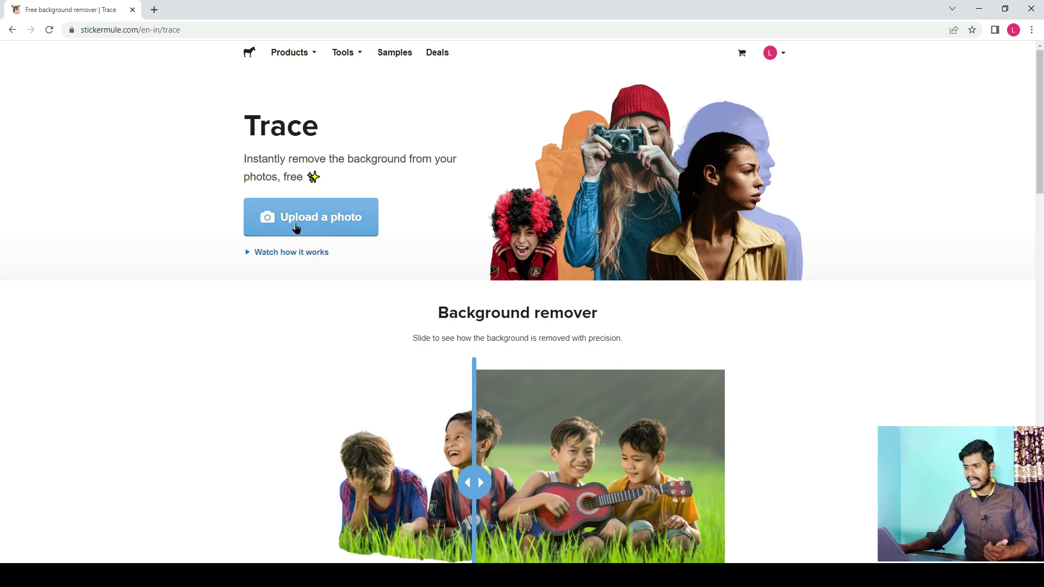
- Upload business-gf4941edb8_1280 from Downloads to Trace and download the background-free result as a PNG image
left_click(340, 221)
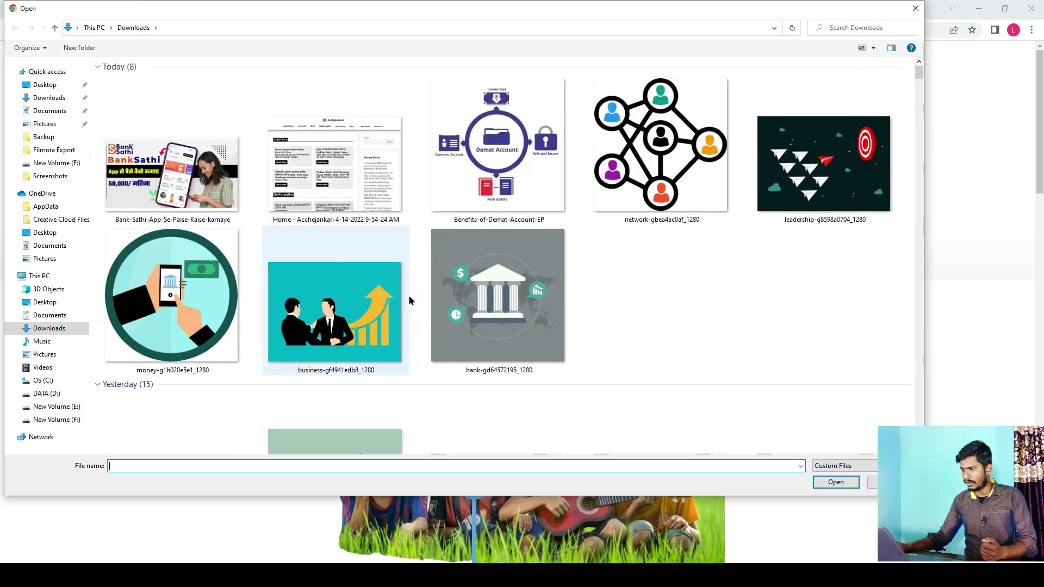
left_click(392, 366)
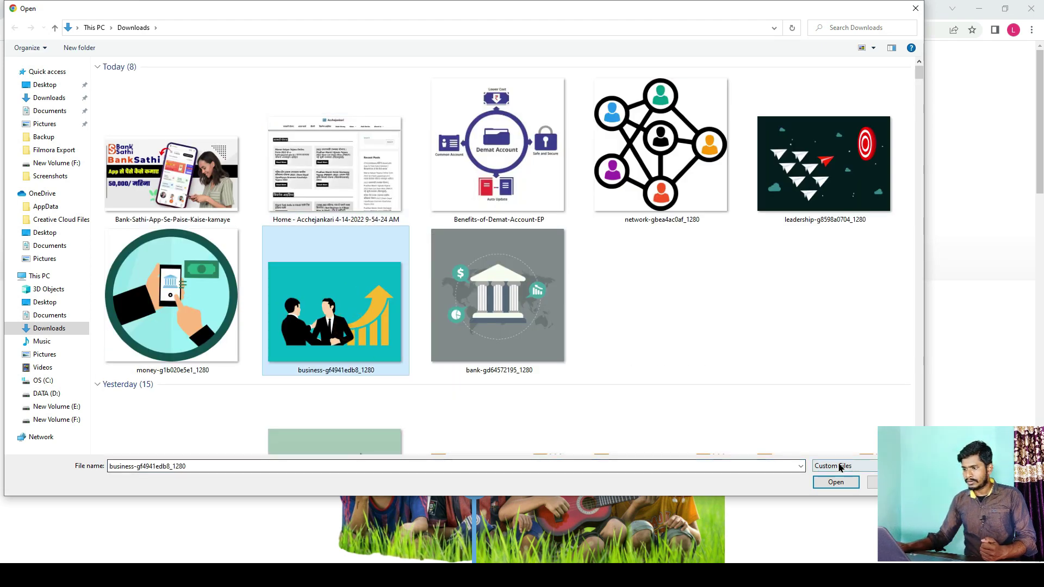
left_click(836, 483)
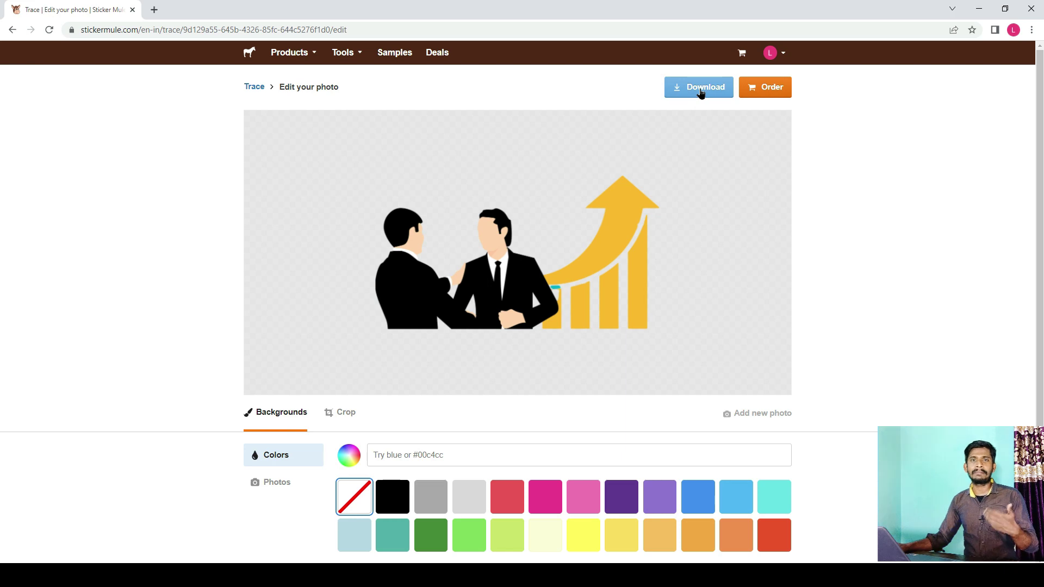
left_click(702, 92)
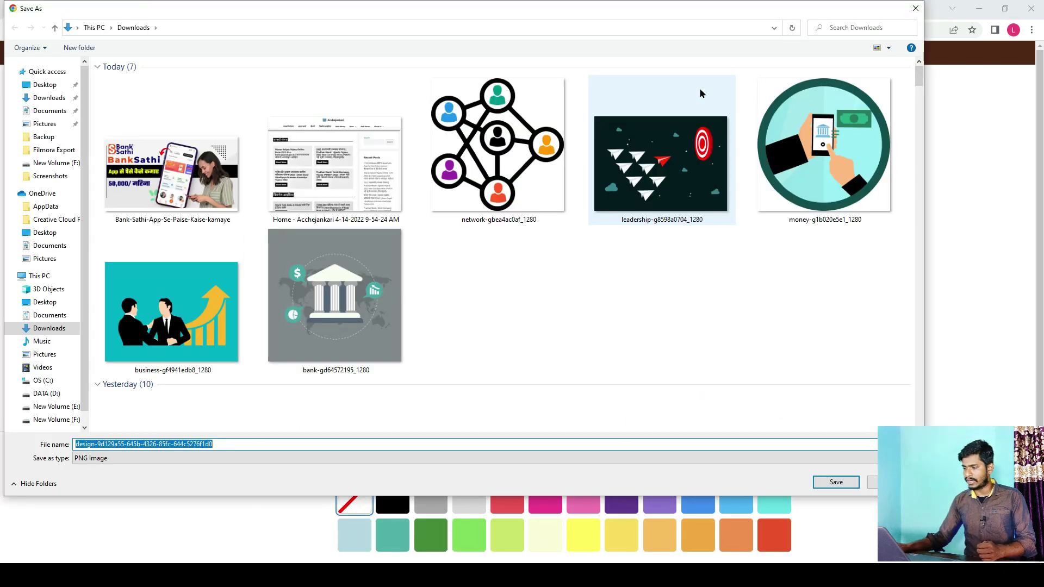
left_click(843, 485)
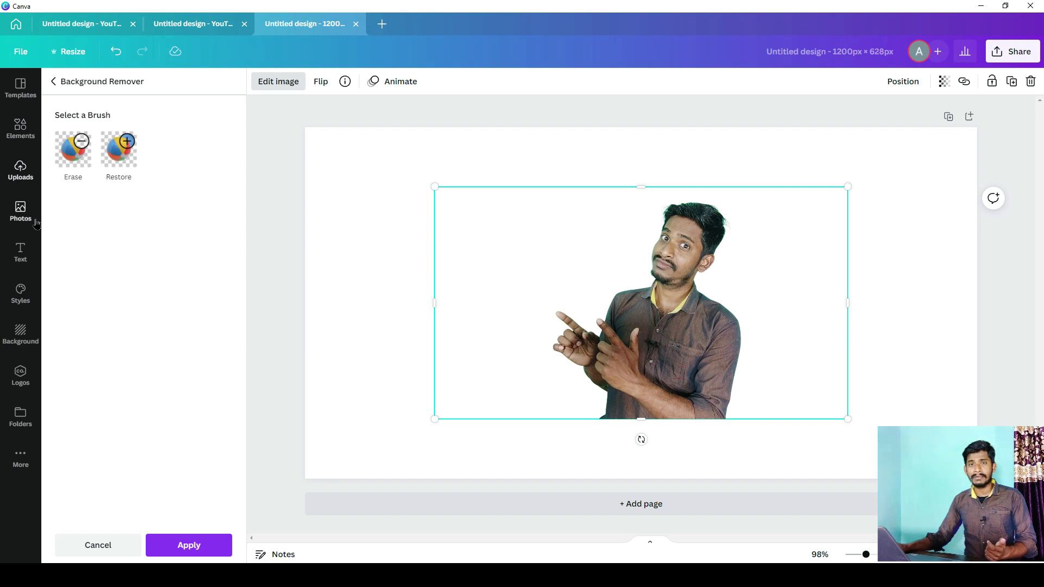
- Switch to Canva, upload the background-removed PNG of the two businessmen from Downloads and add it to the design
left_click(20, 171)
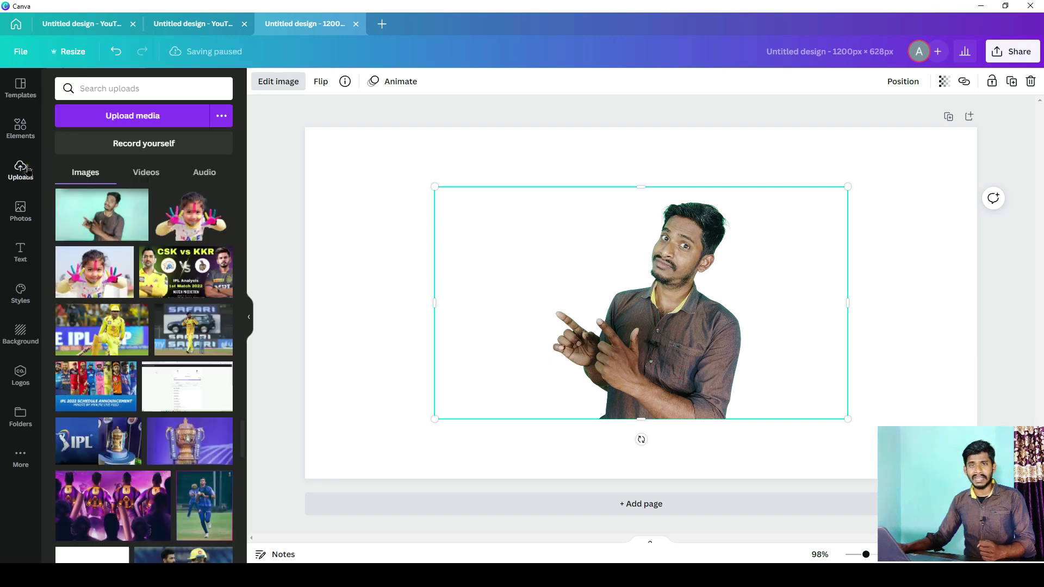
left_click(133, 117)
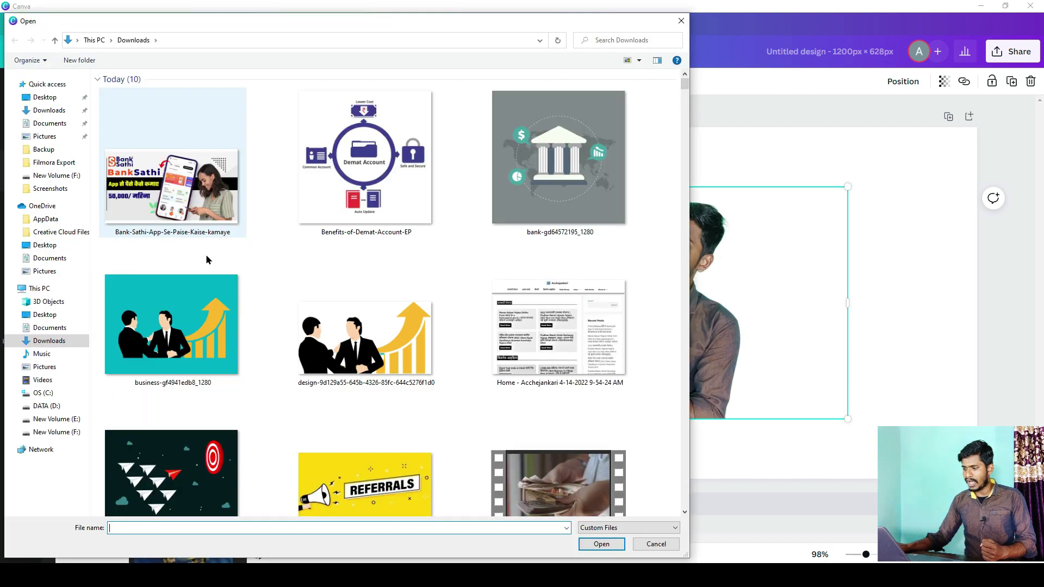
left_click(157, 185)
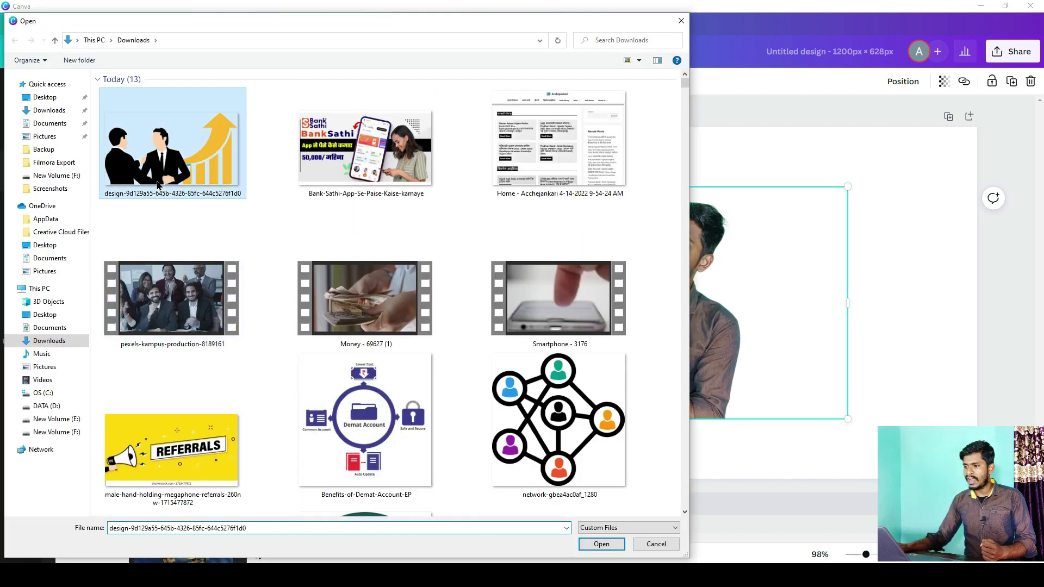
left_click(601, 545)
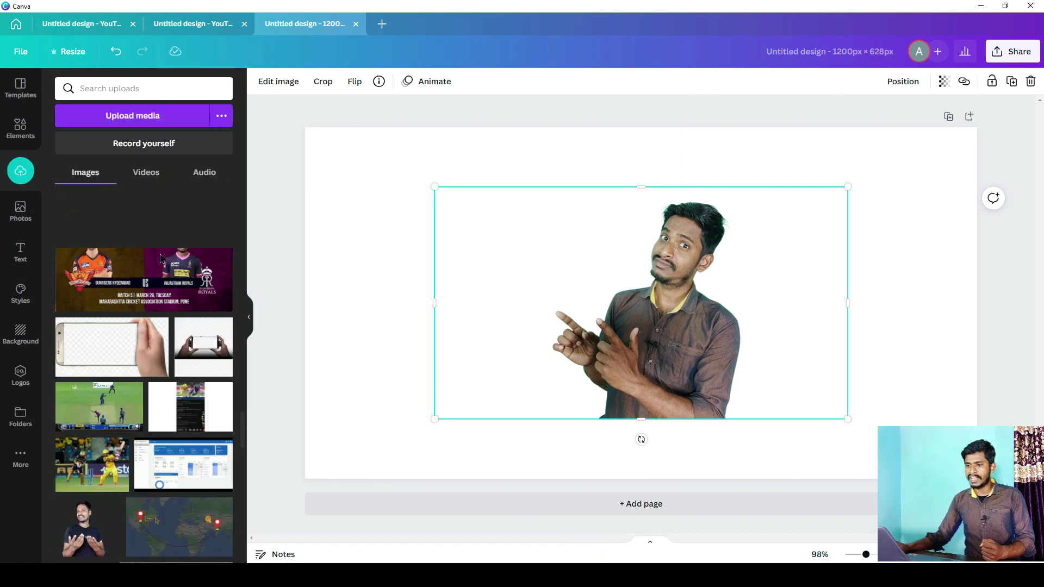
scroll(161, 257, "up", 15)
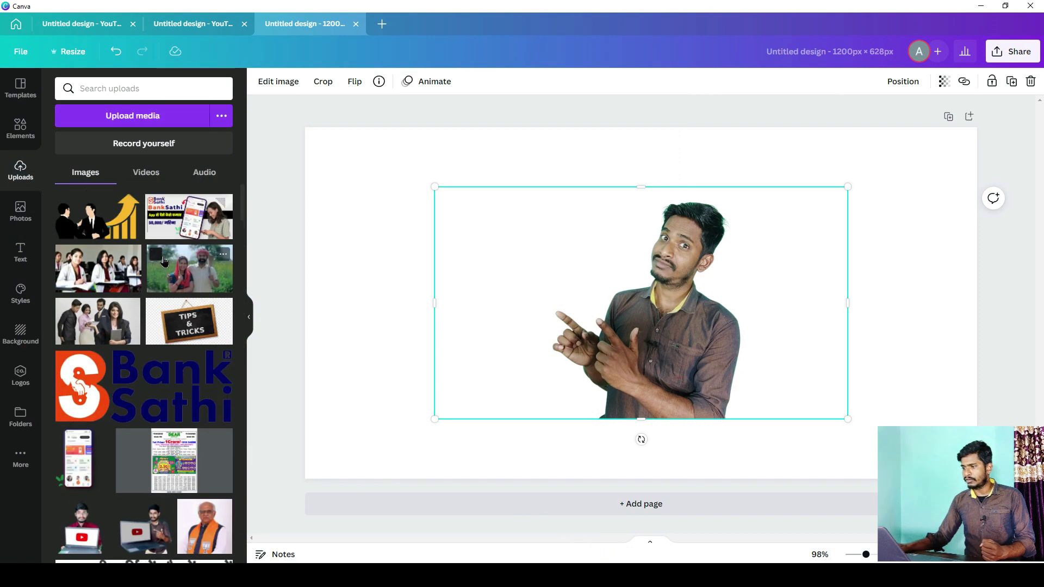
left_click(98, 215)
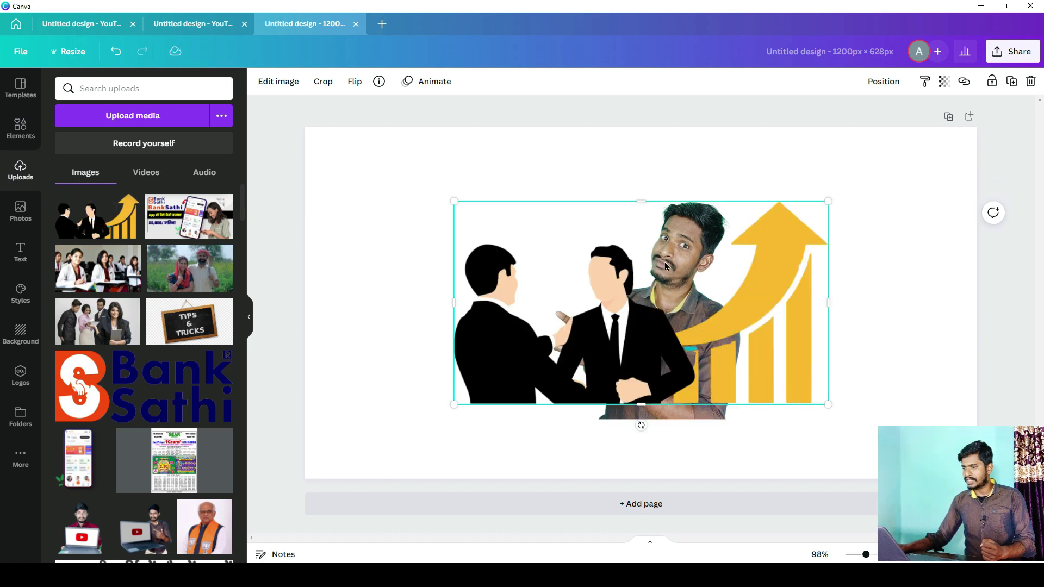
- Move the businessmen graphic toward the lower-right corner of the design and enlarge it to cover most of the page
left_click_drag(697, 243, 453, 270)
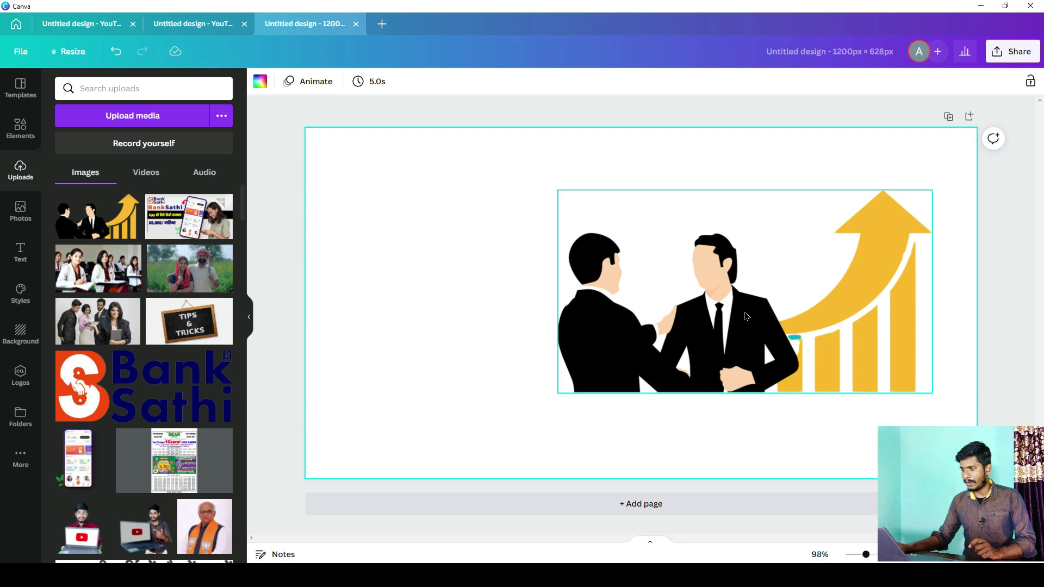
left_click_drag(744, 316, 766, 378)
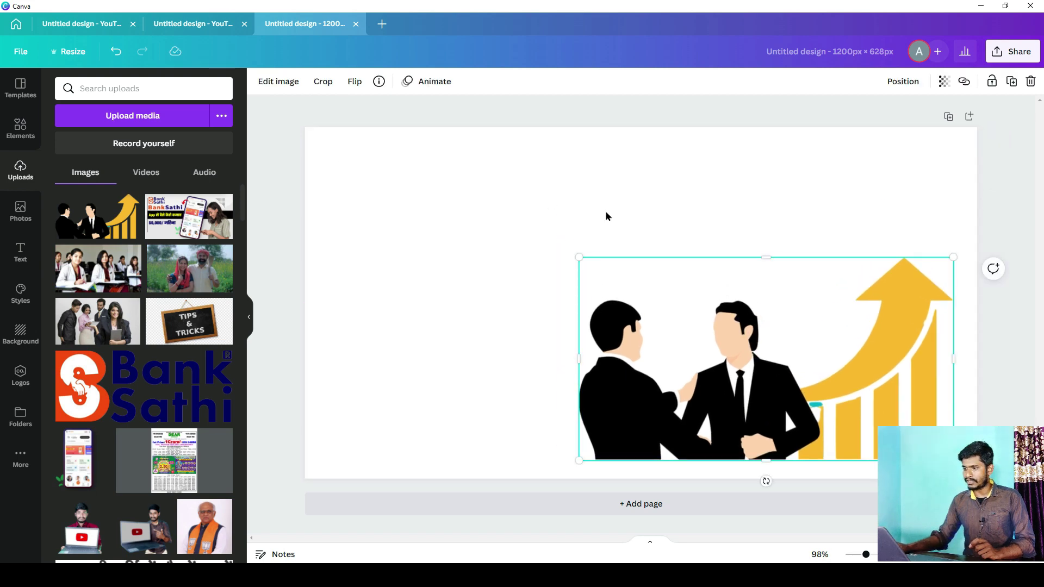
left_click_drag(578, 256, 376, 234)
left_click(774, 319)
left_click(371, 157)
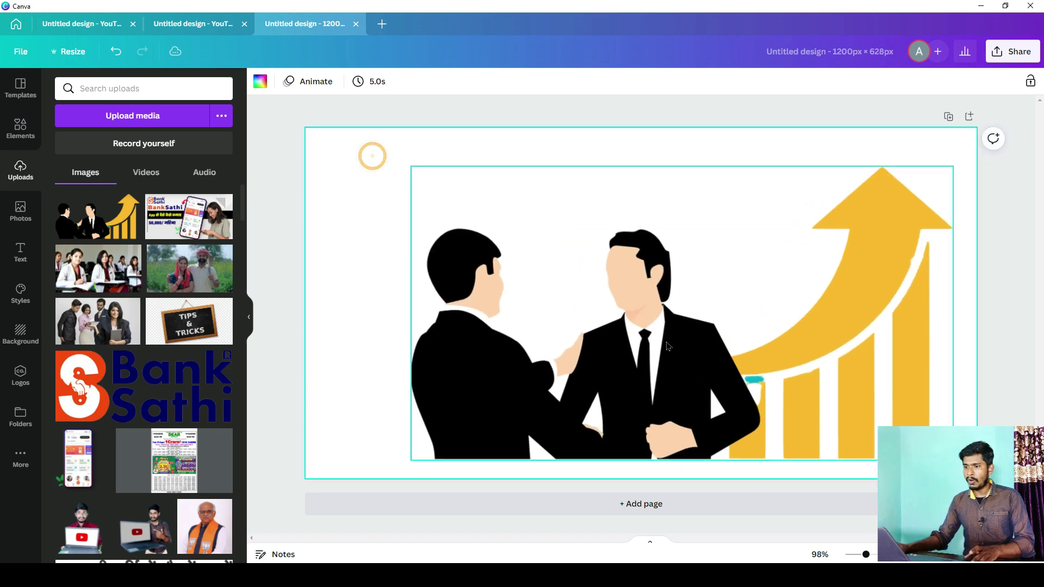
- Add a heading to the design and enter "online paise kaise kamaye" in Hindi script
left_click(20, 253)
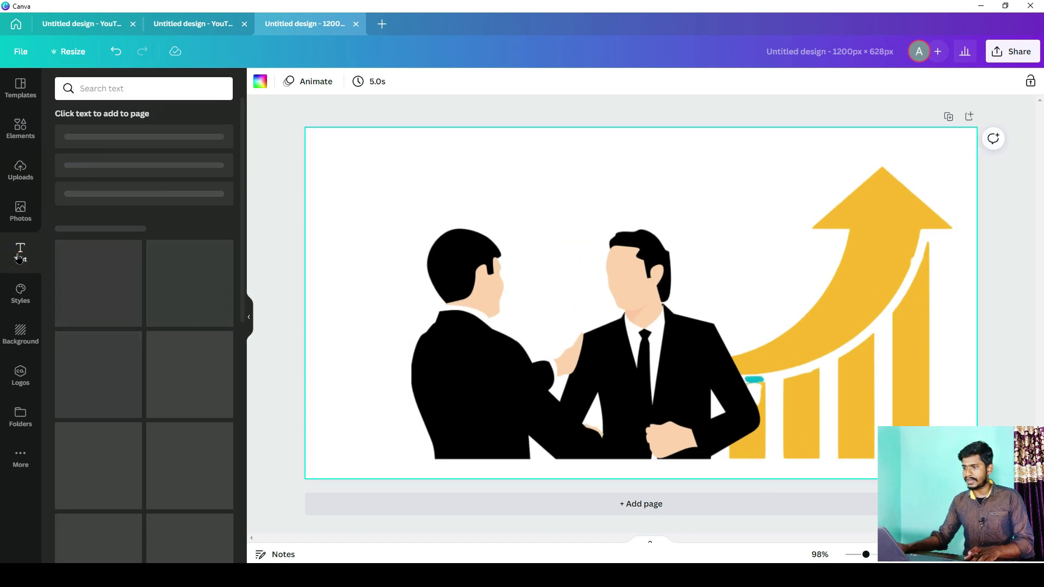
left_click(116, 142)
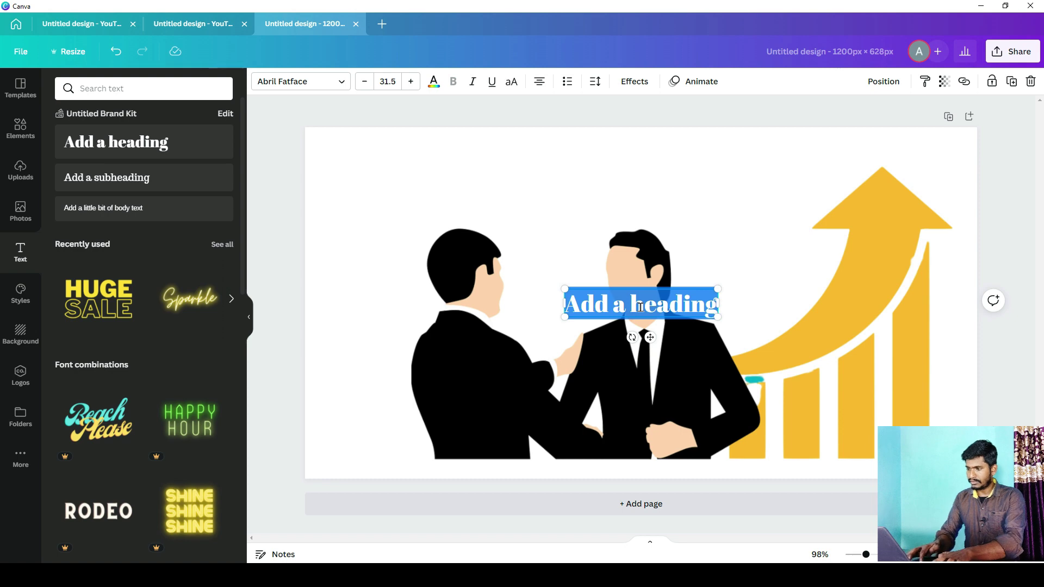
type("onlin")
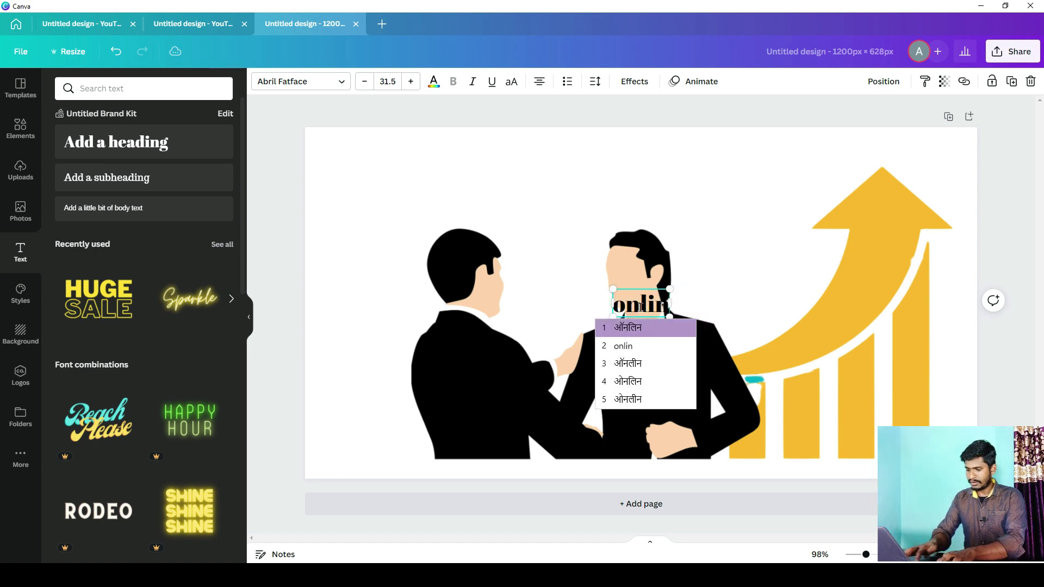
type("e paise kaise kamaye")
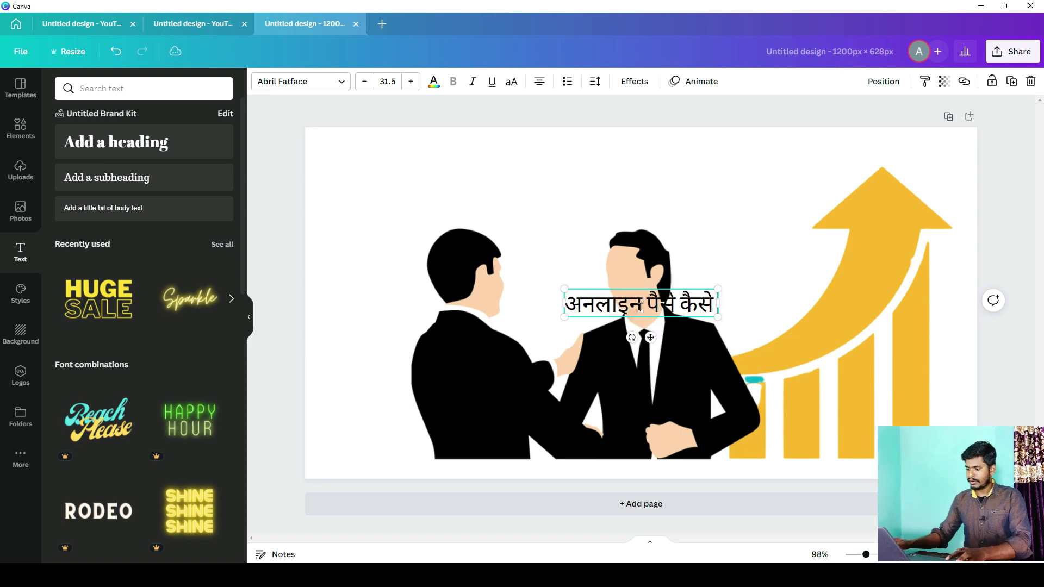